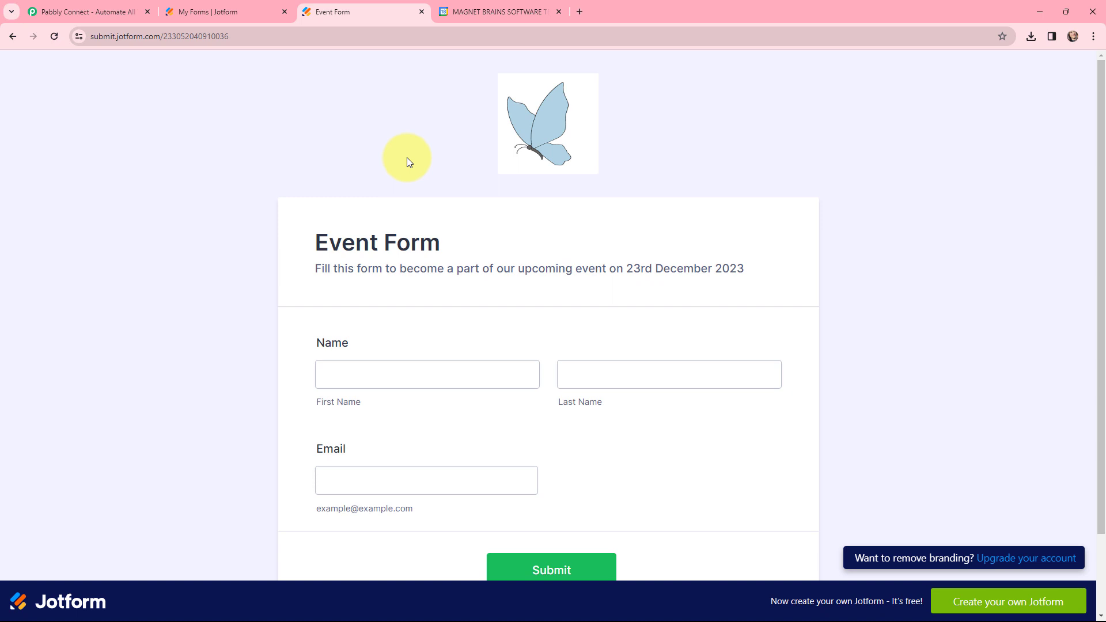
Switch to the Pabbly Connect website, sign in, and open the Pabbly Connect dashboard.
key("ctrl+1")
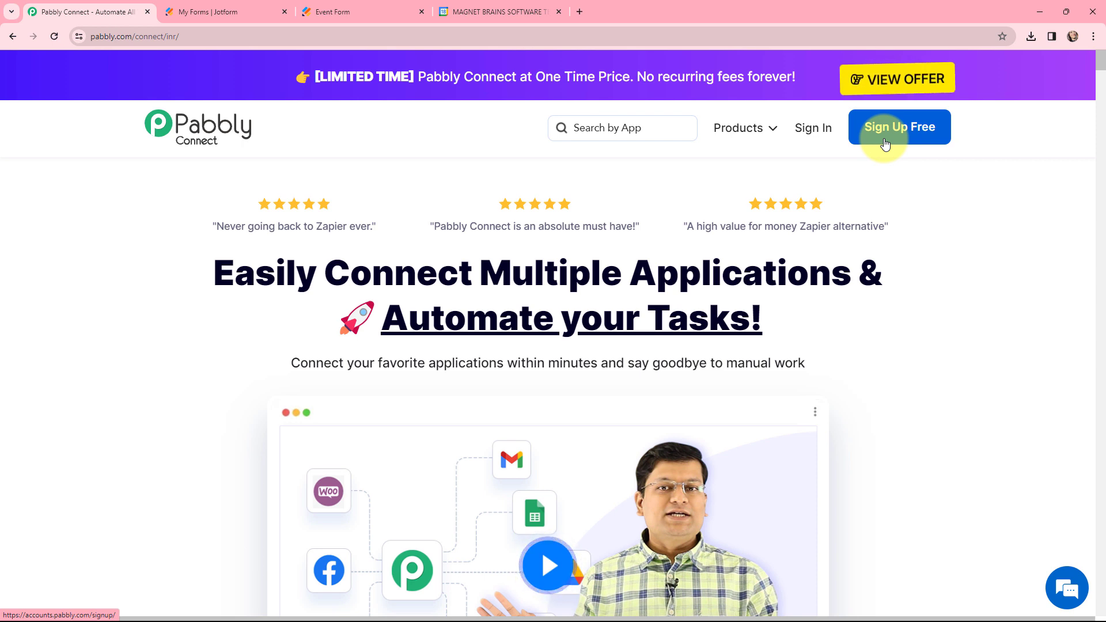
left_click(811, 138)
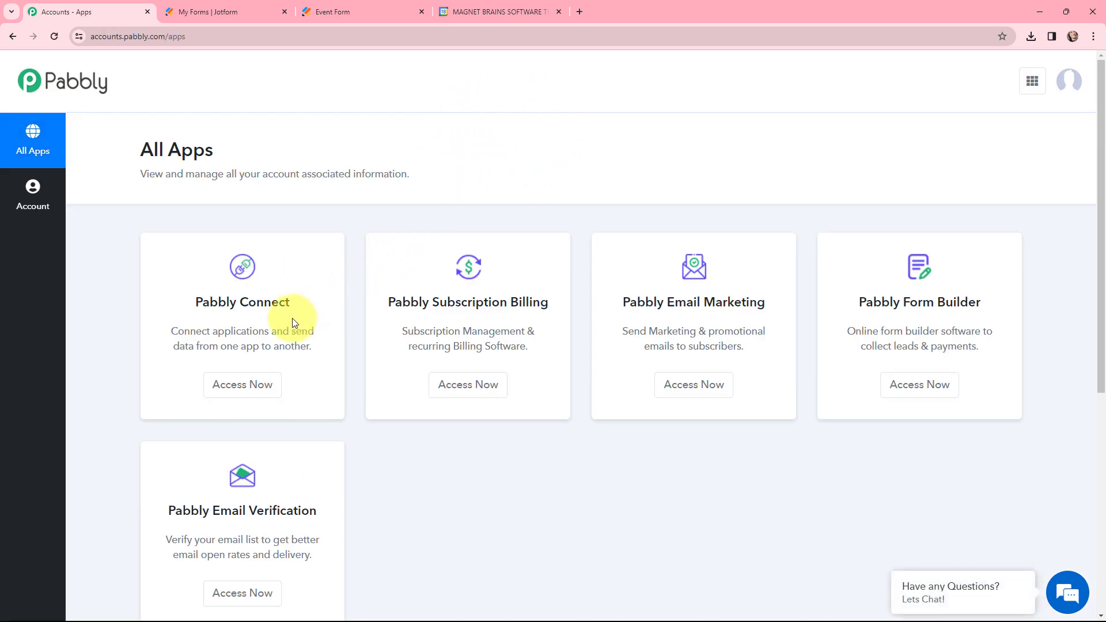
left_click(244, 389)
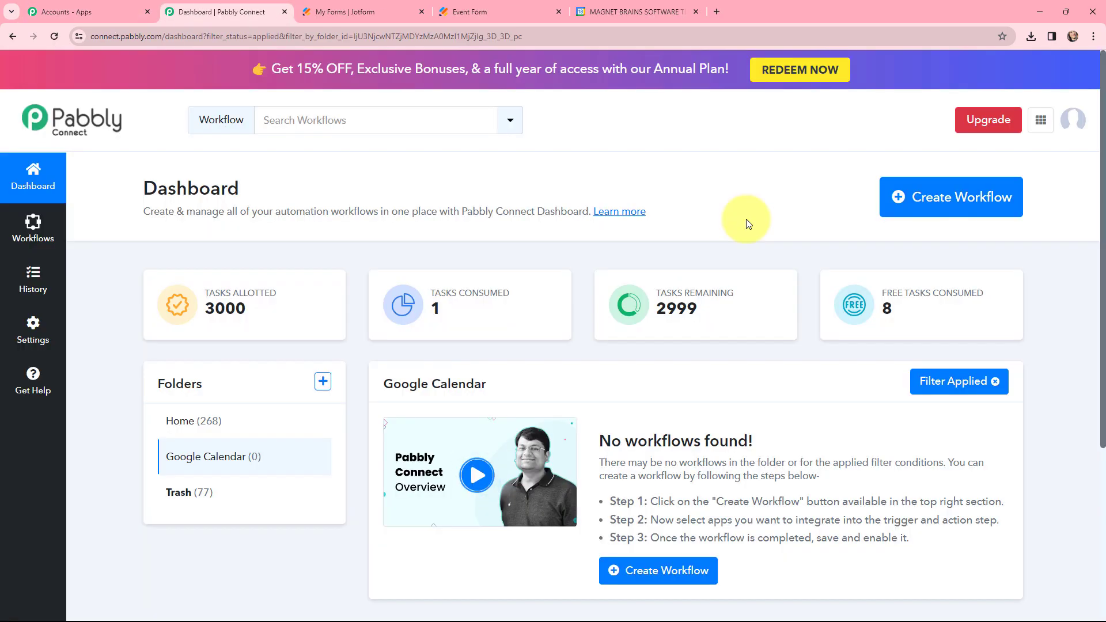
Create a workflow named "Add Guests in Google Calendar Event" in the Google Calendar folder.
left_click(929, 203)
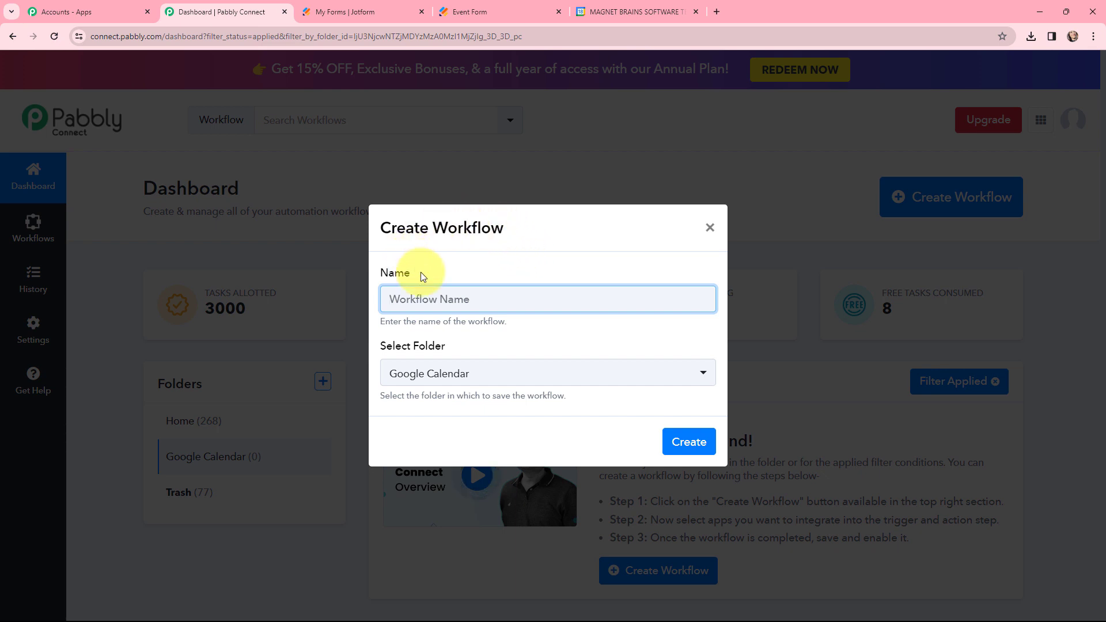
type("Add Guests in Google Calendar Event")
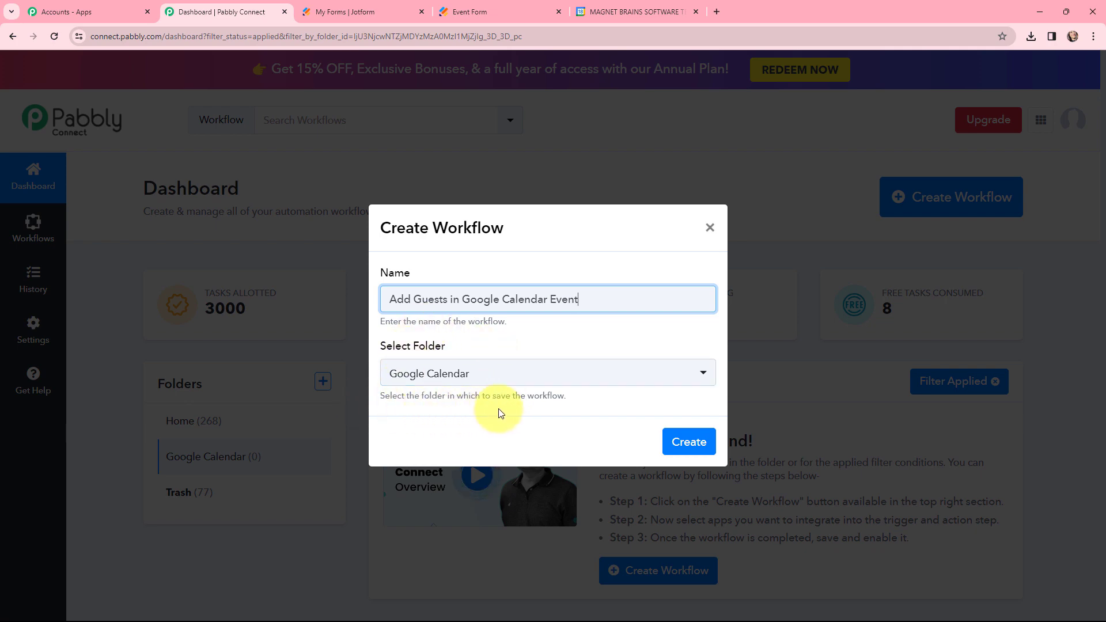
left_click(683, 441)
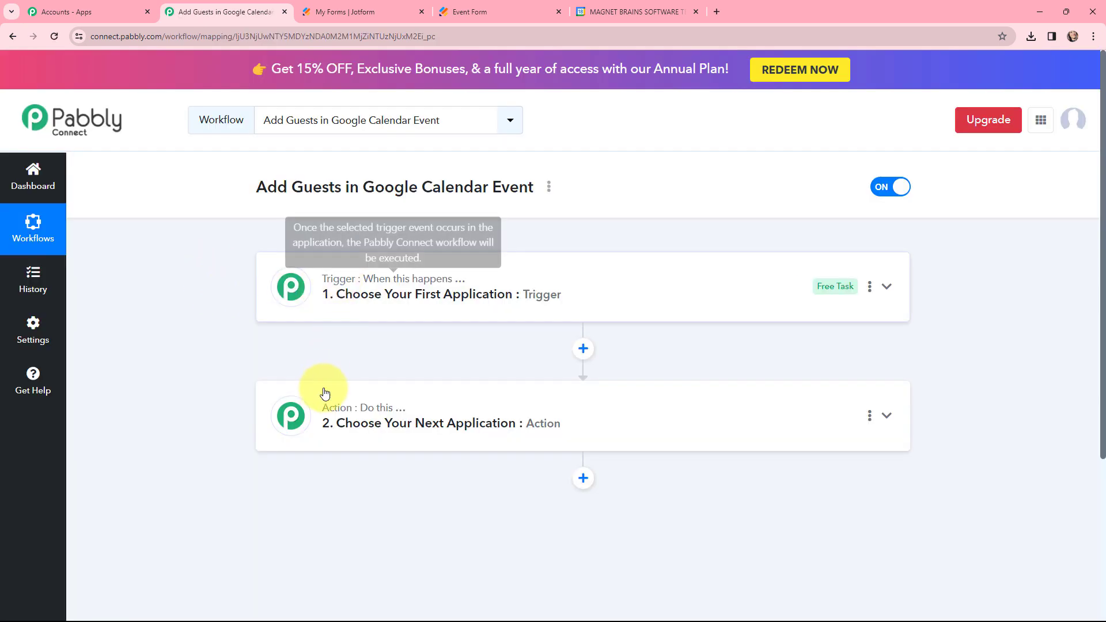
Set the workflow's trigger to Jotform with the New Response event.
mouse_move(331, 413)
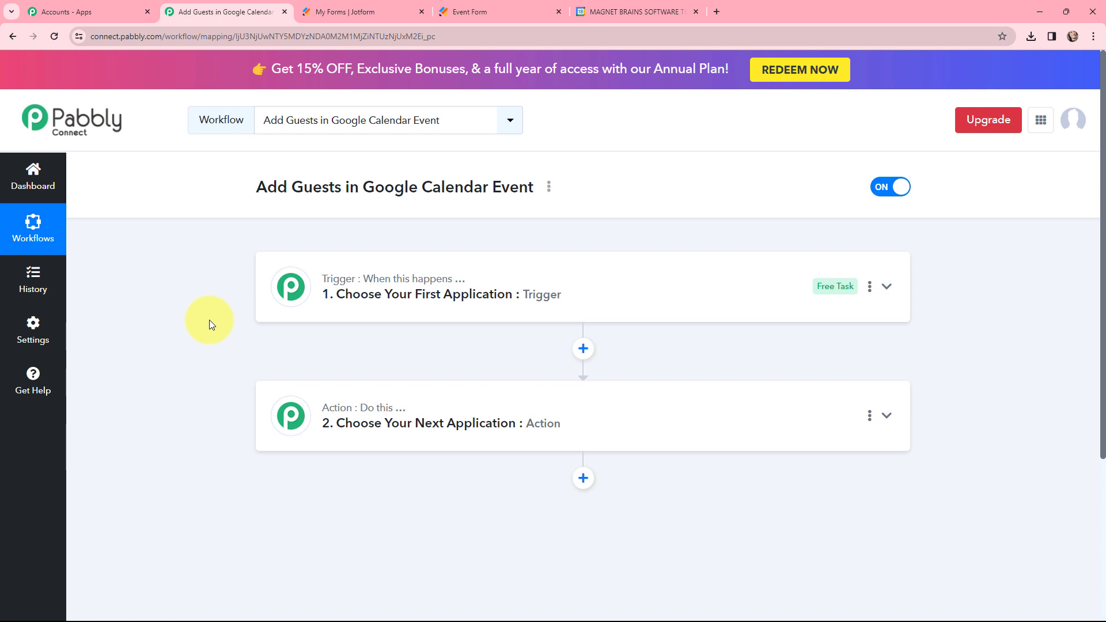
mouse_move(329, 288)
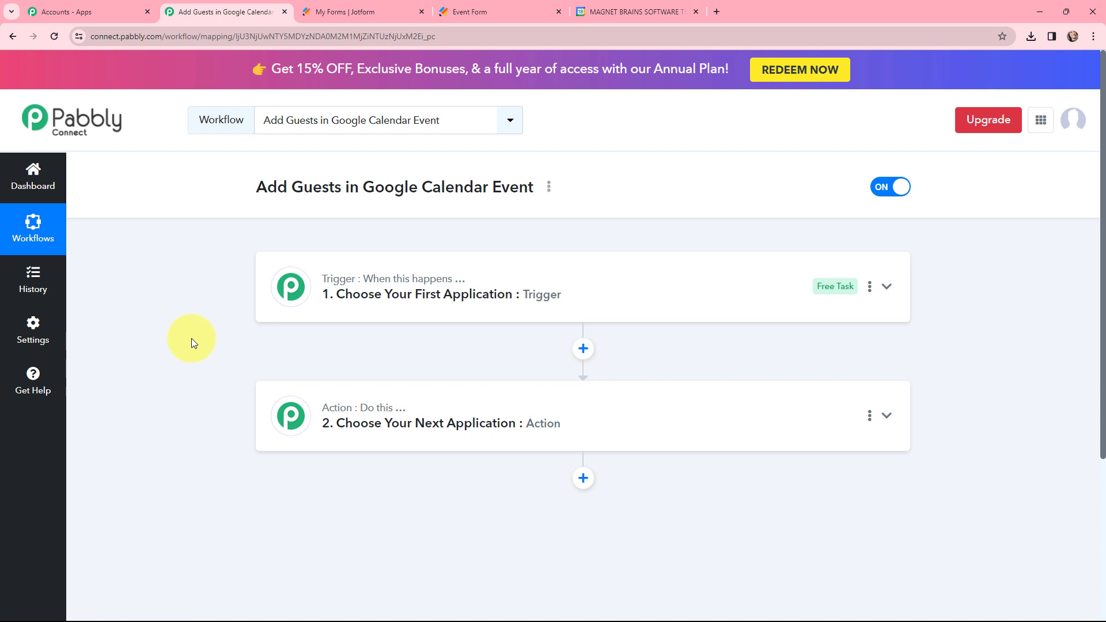
left_click(317, 280)
left_click(336, 373)
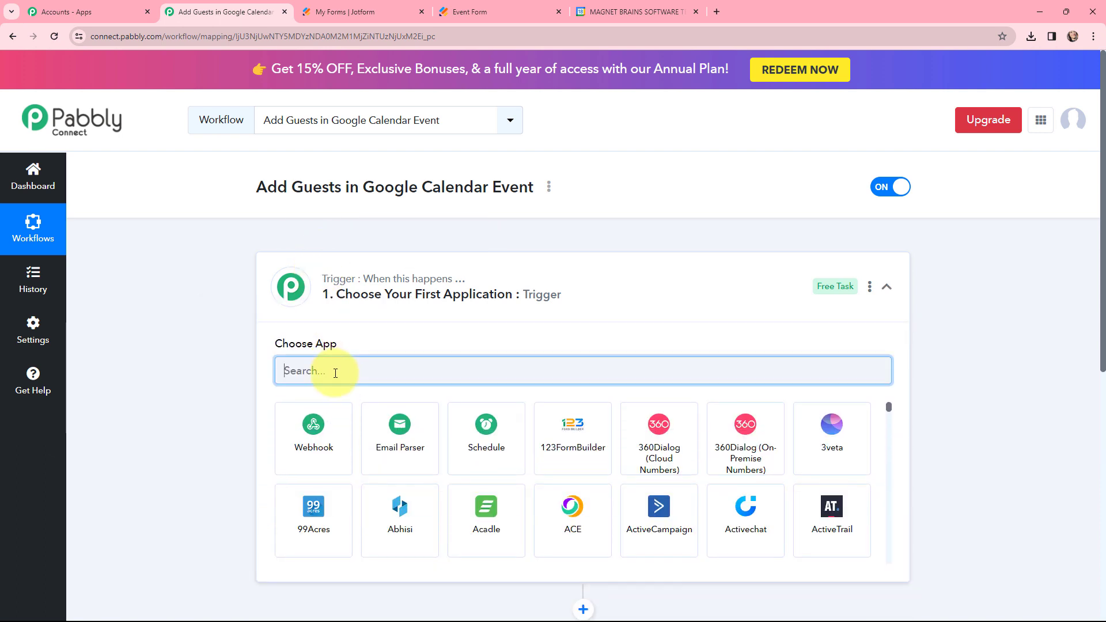
type("jotf")
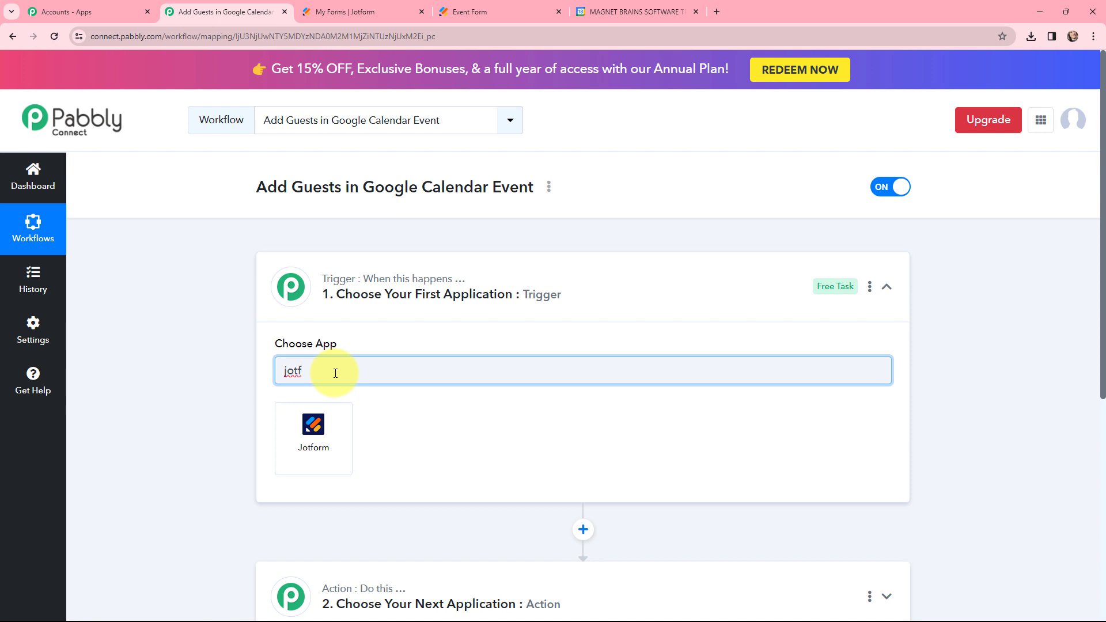
left_click(311, 425)
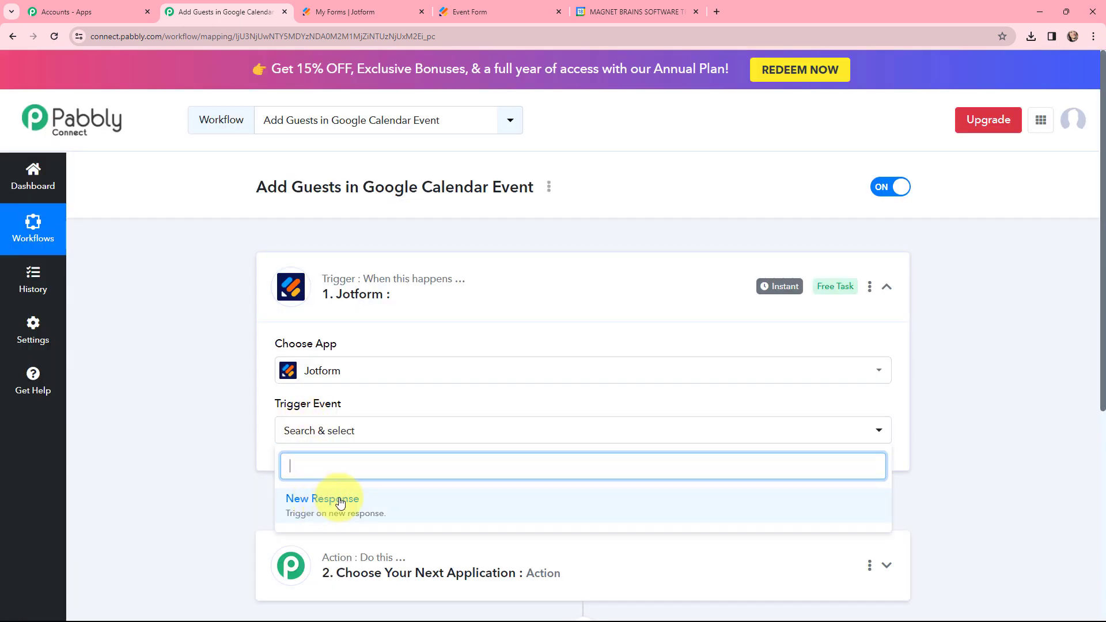
left_click(376, 502)
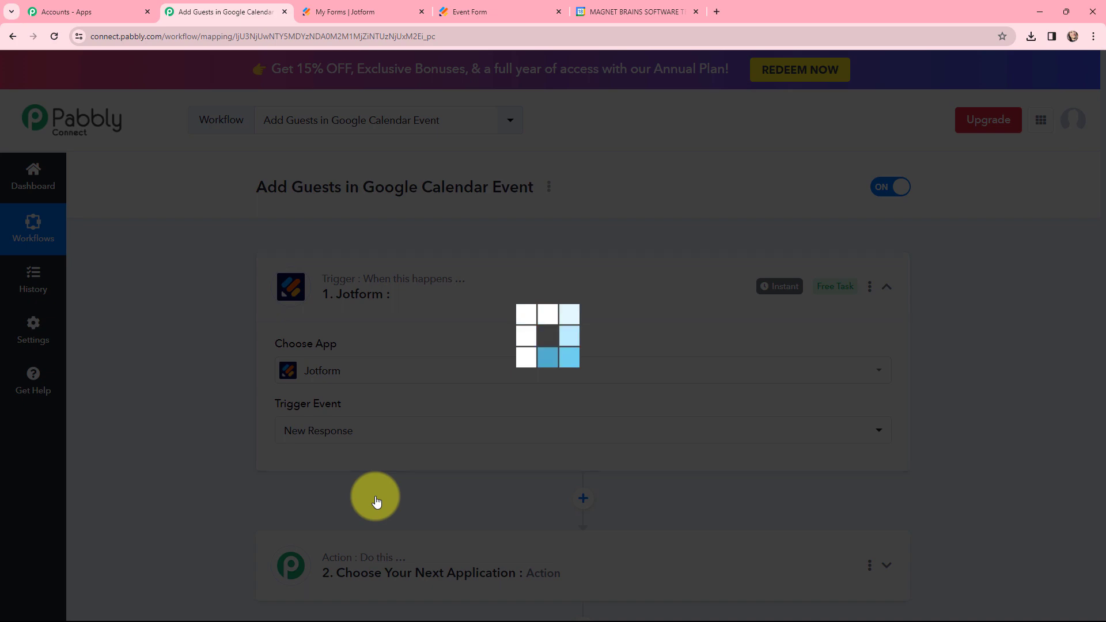
Set the workflow's action to Google Calendar with the Add Guests to an Event action event.
scroll(385, 409, "down", 6)
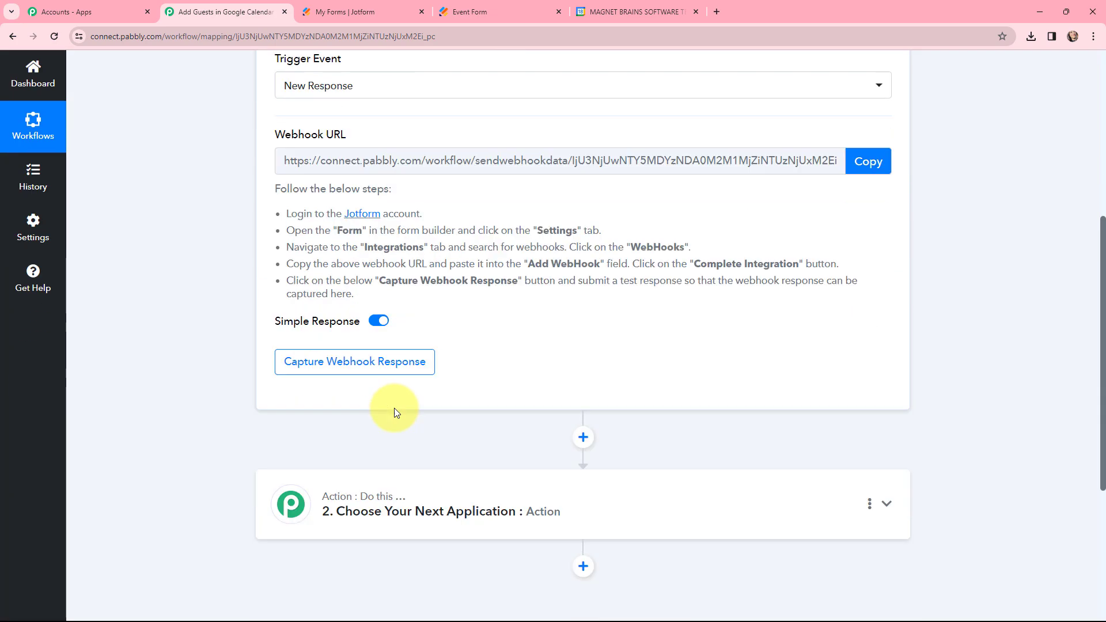
left_click(403, 456)
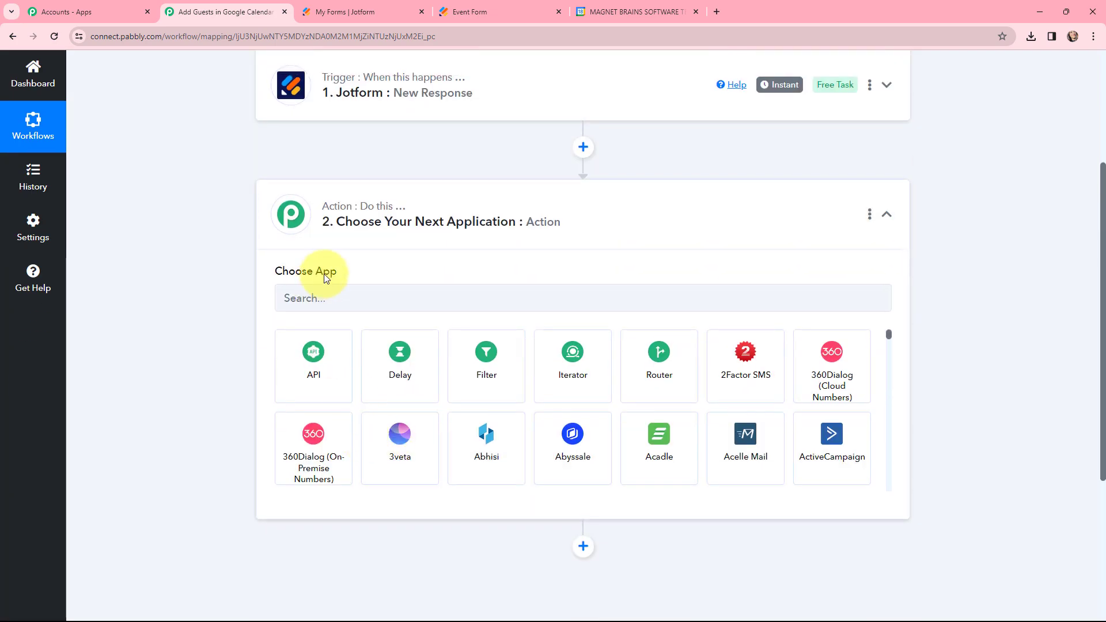
left_click(338, 300)
type("g")
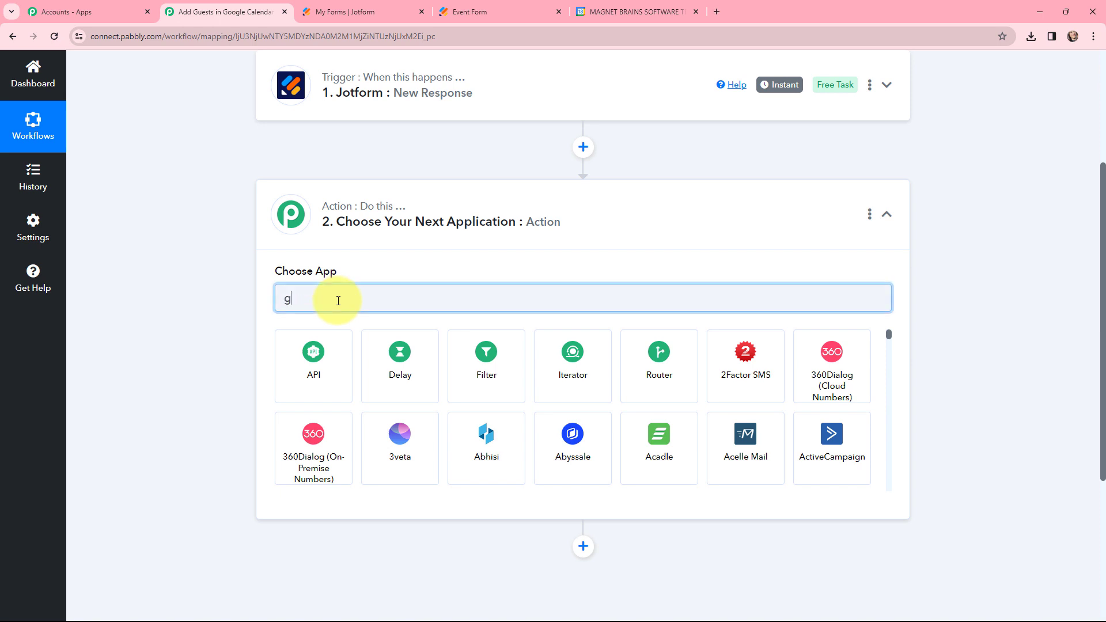
type("oogle ca")
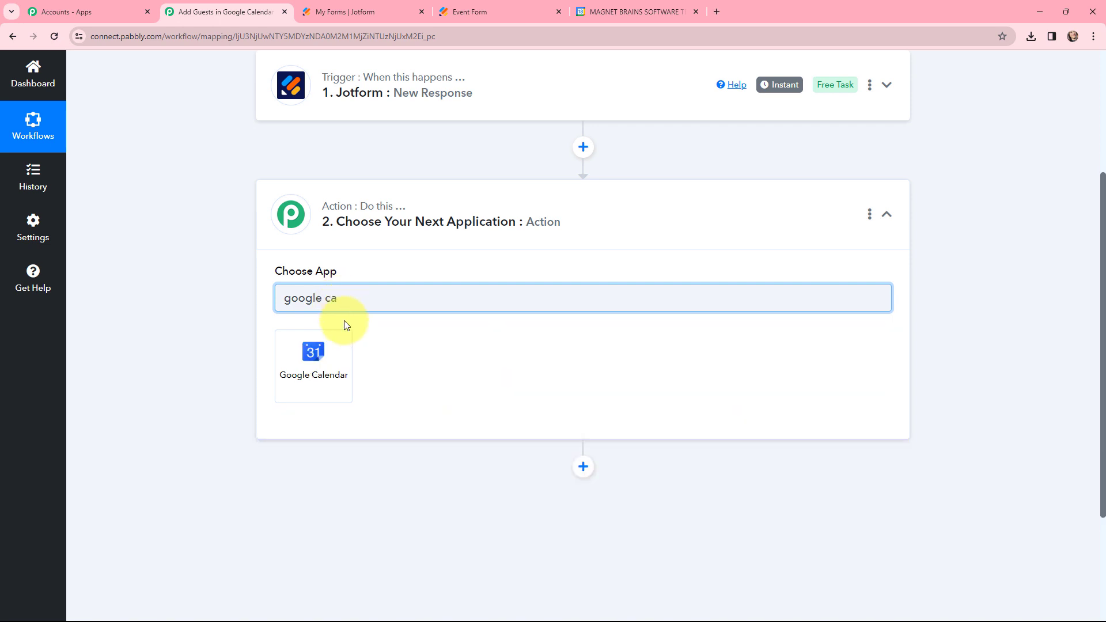
left_click(329, 355)
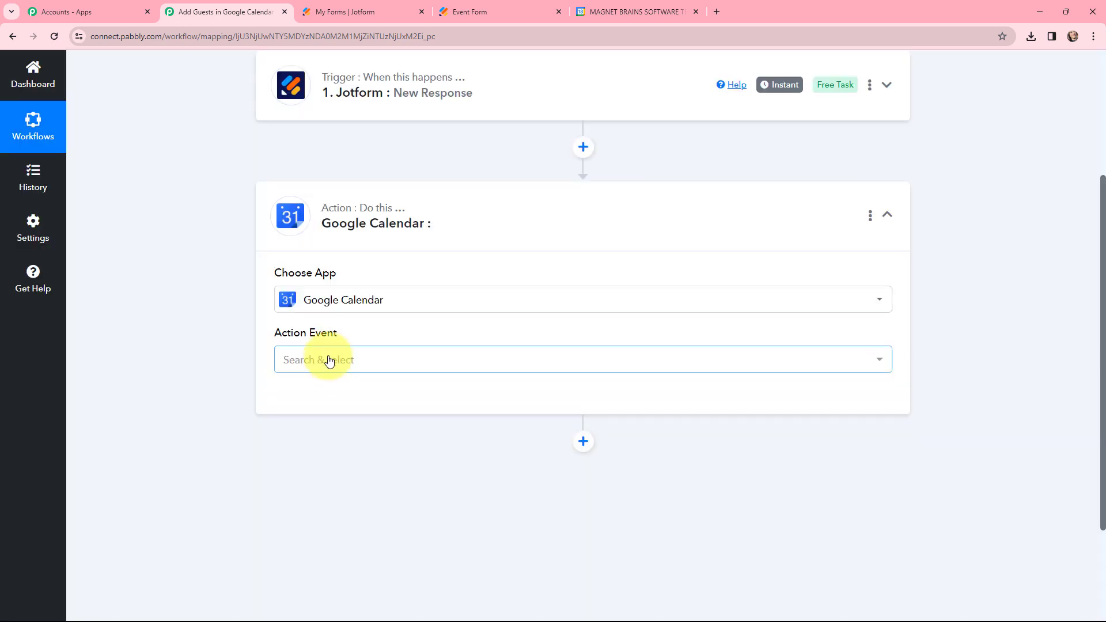
left_click(330, 360)
scroll(395, 289, "down", 3)
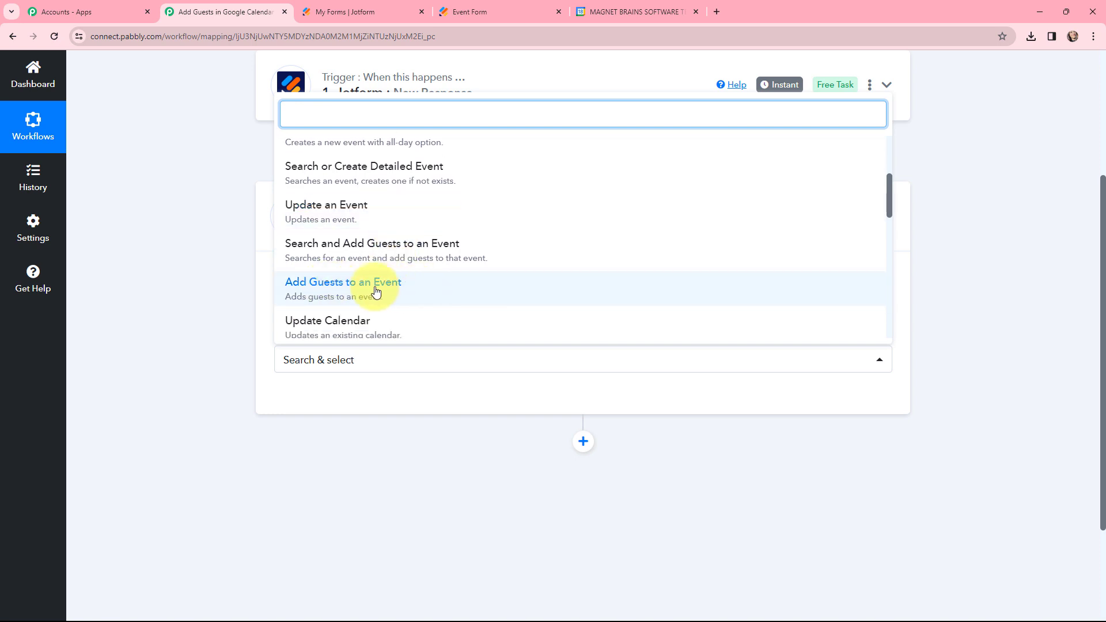
left_click(401, 291)
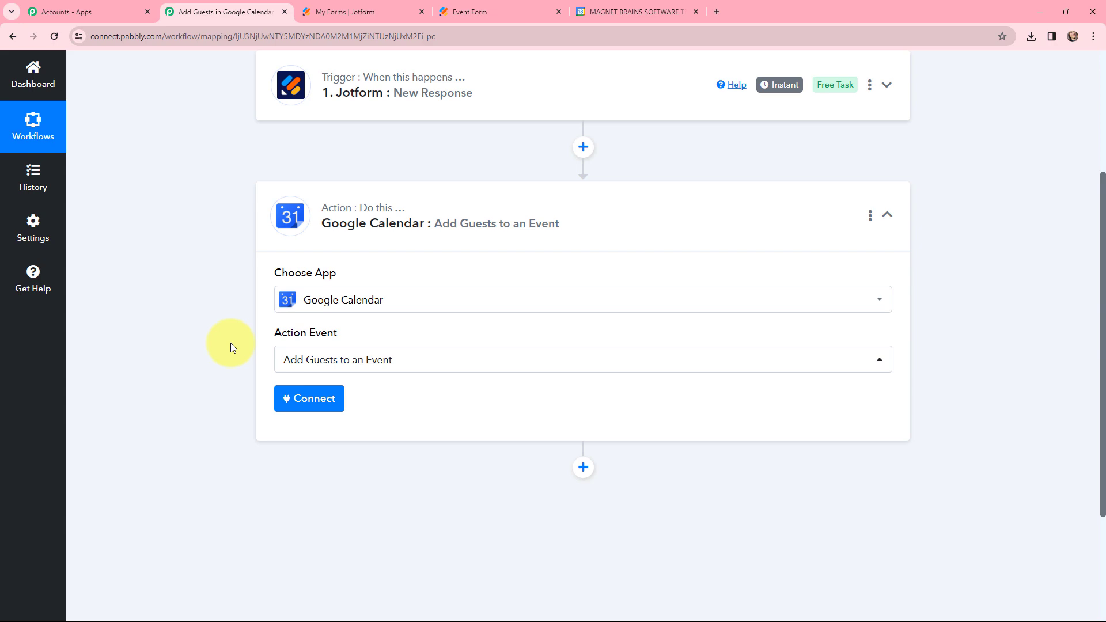
Expand the Jotform trigger and review its webhook URL and the setup instructions below it.
scroll(231, 343, "up", 4)
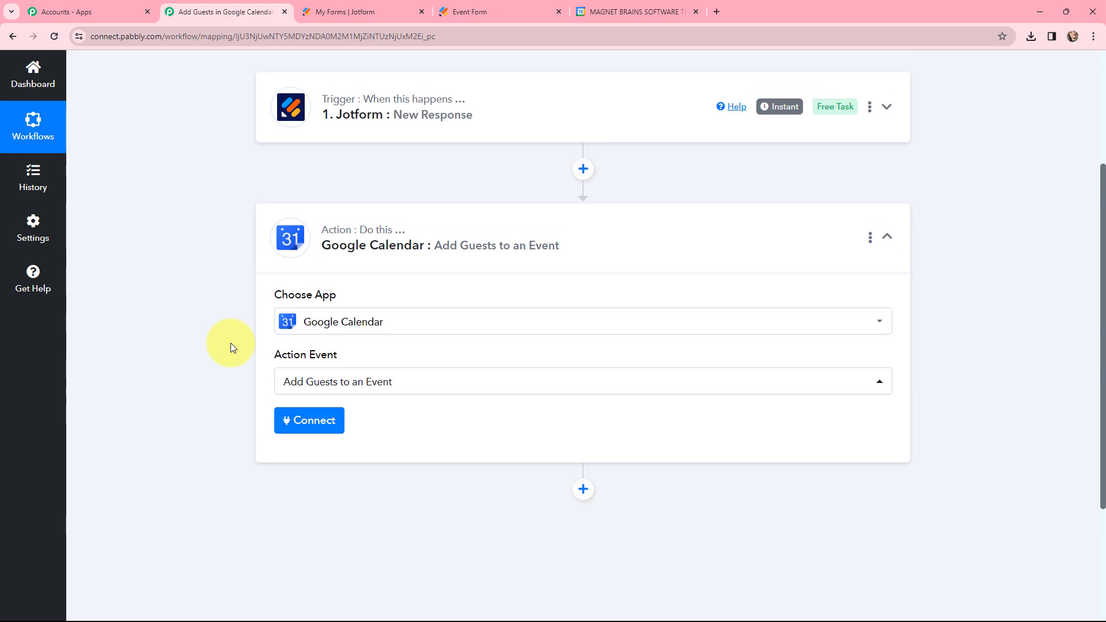
left_click(285, 292)
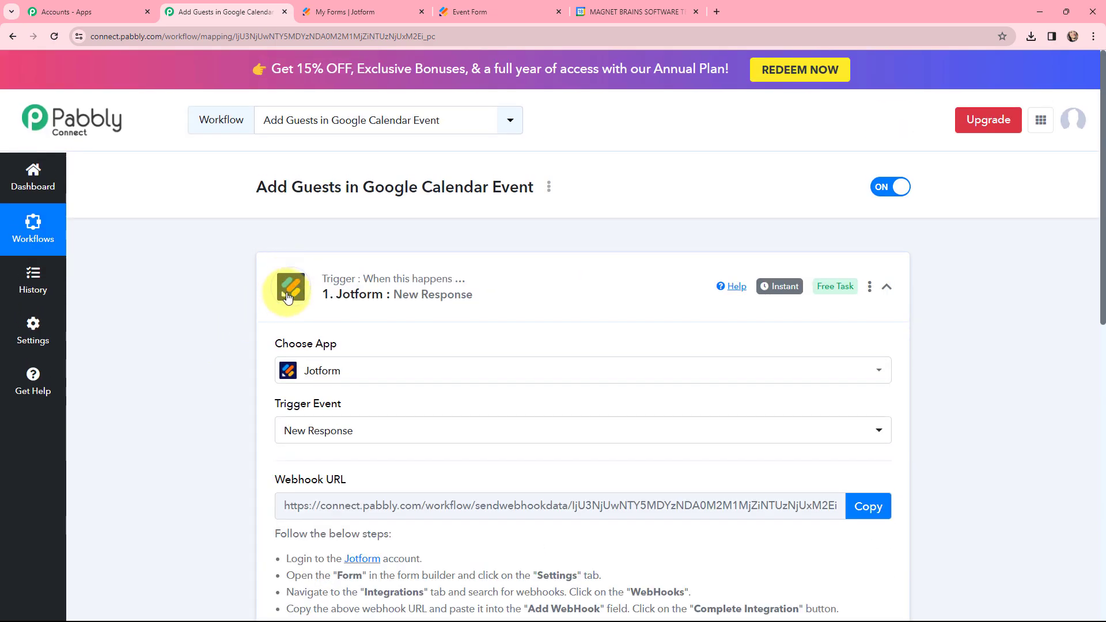
left_click(290, 283)
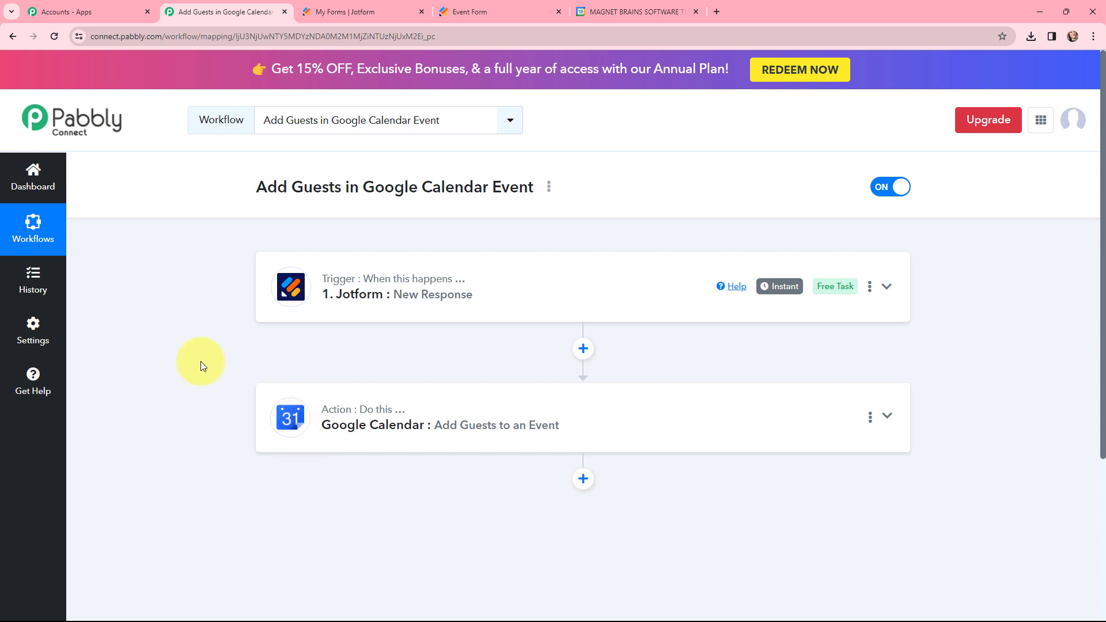
left_click(281, 278)
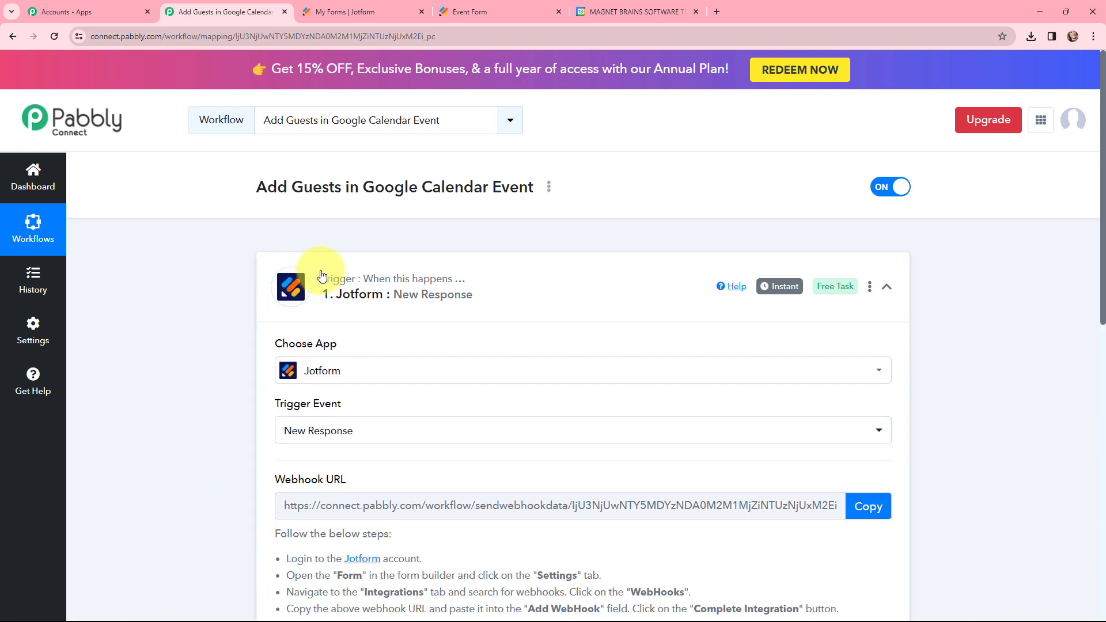
scroll(526, 285, "down", 4)
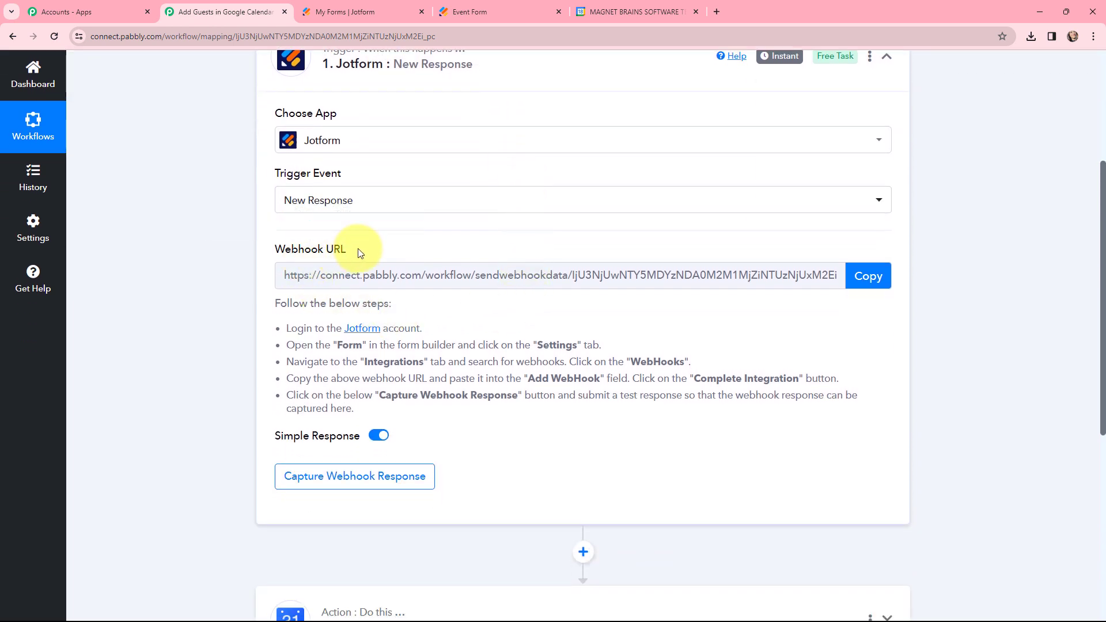
left_click_drag(358, 248, 274, 251)
left_click_drag(274, 303, 402, 415)
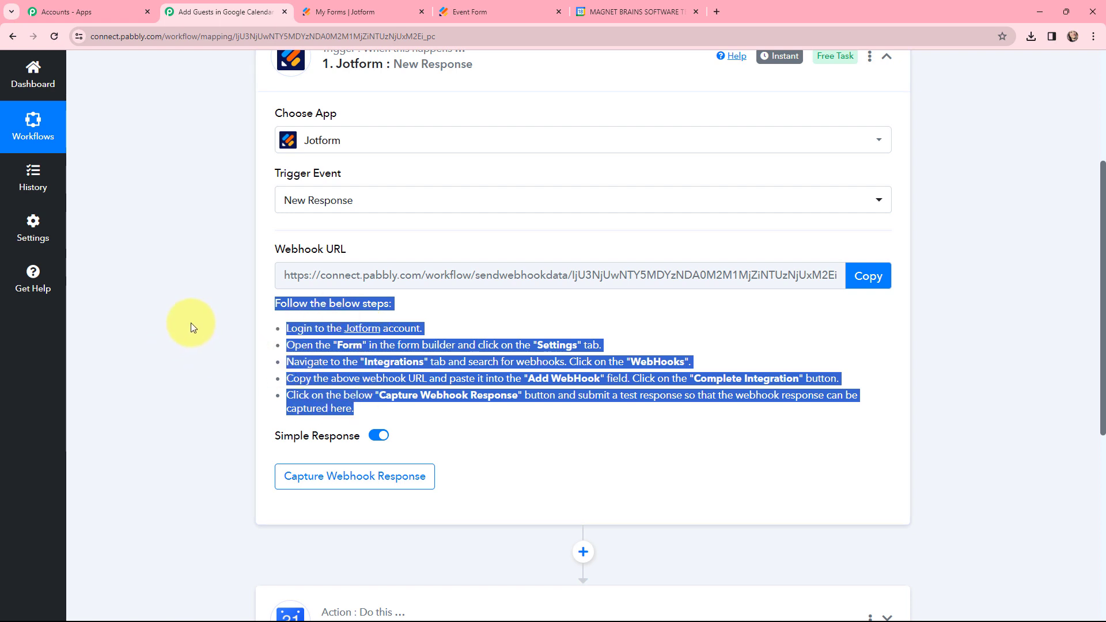
Switch to Jotform, open the Event Form in the form builder, and look over its fields.
left_click(338, 13)
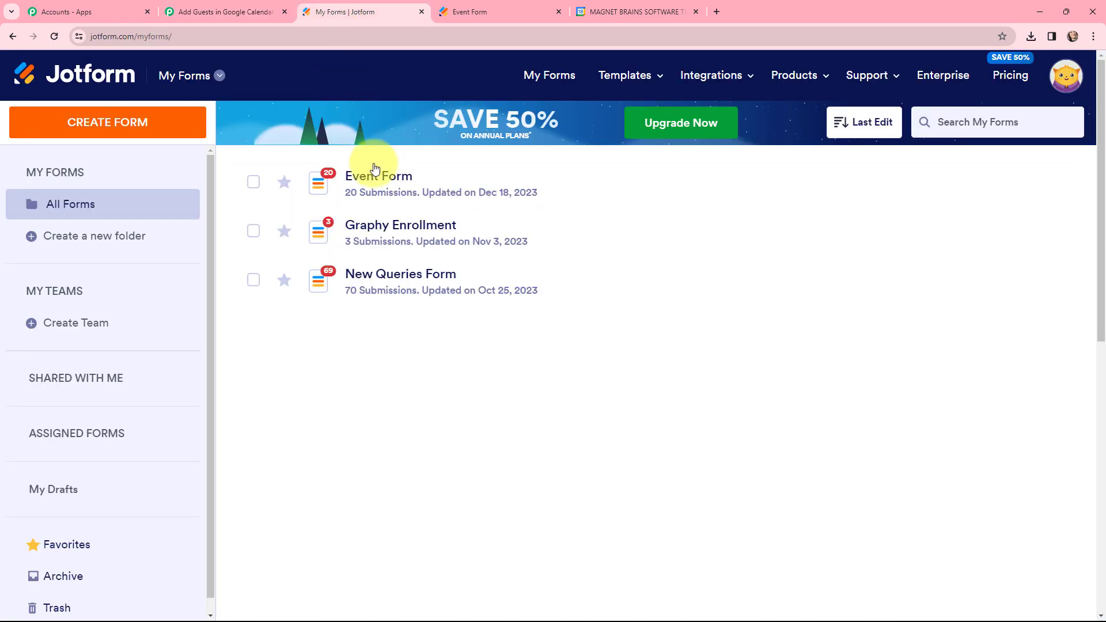
mouse_move(381, 178)
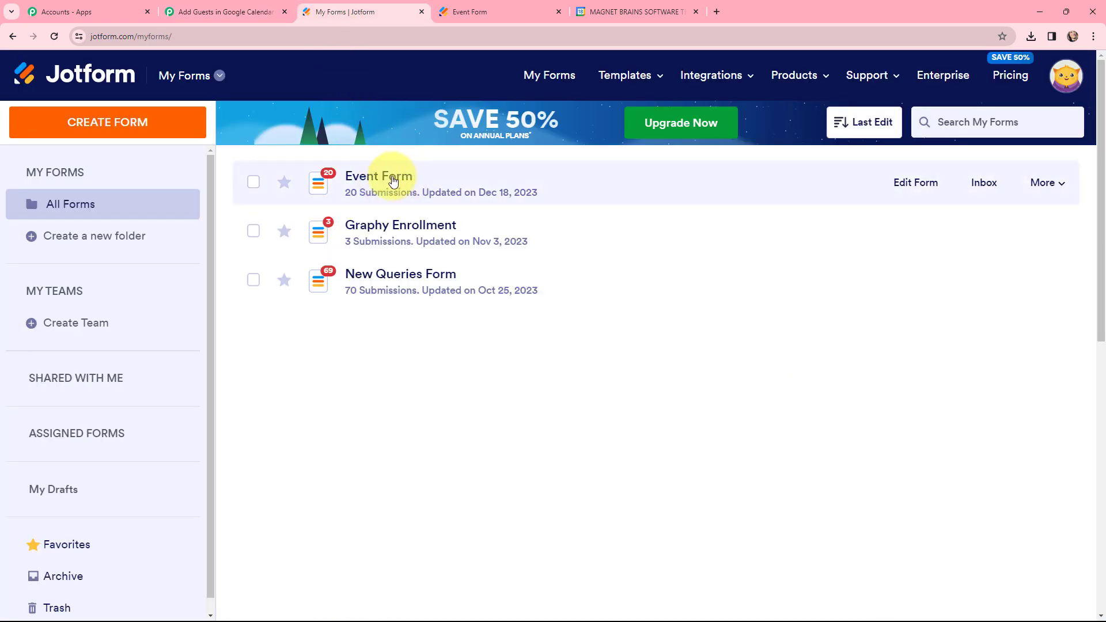
double_click(394, 181)
scroll(693, 226, "down", 3)
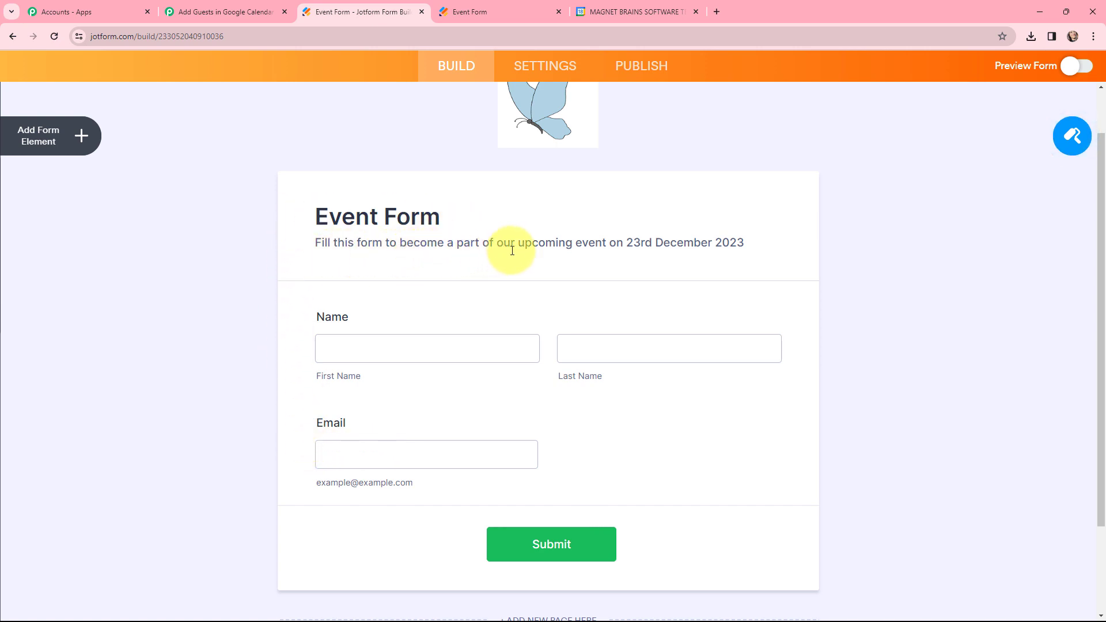
scroll(637, 256, "up", 2)
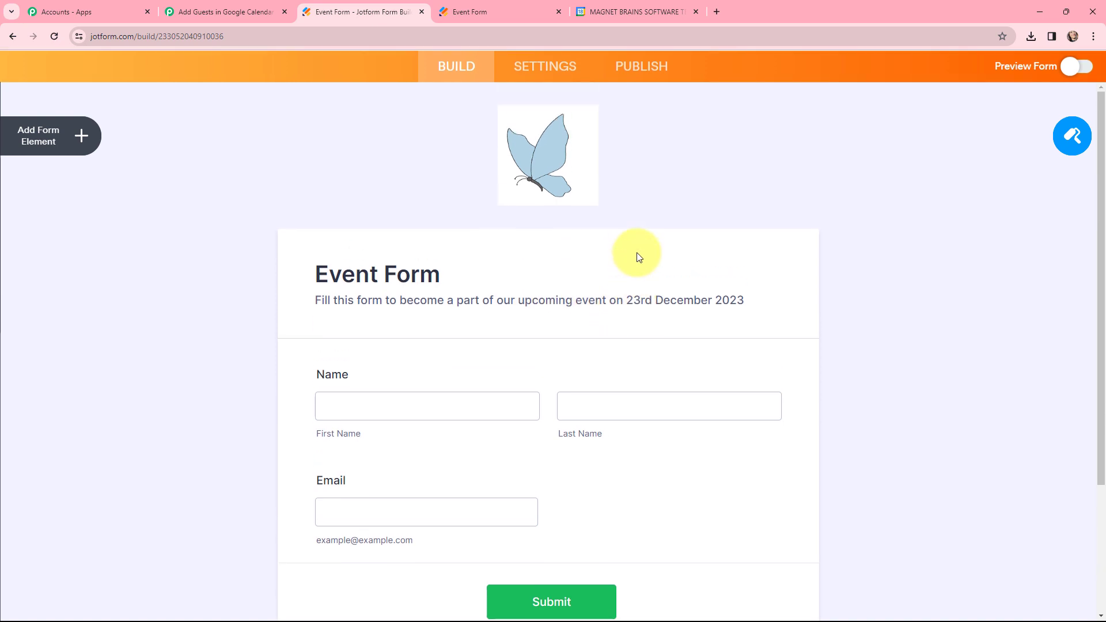
scroll(724, 289, "down", 2)
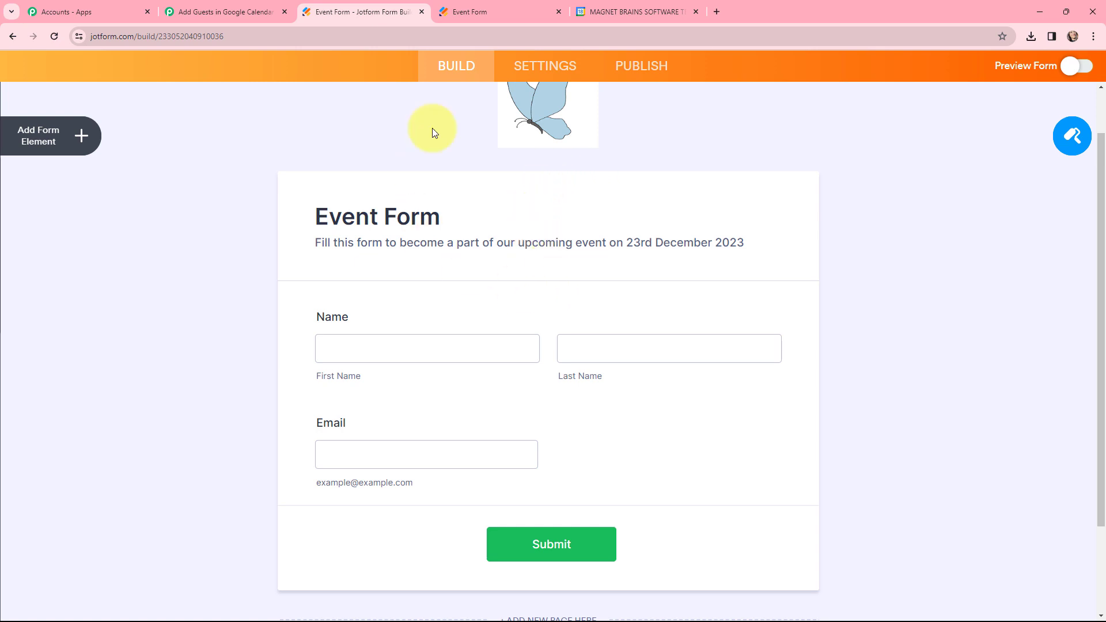
Find the WebHooks integration in the Event Form's settings and open it.
left_click(528, 65)
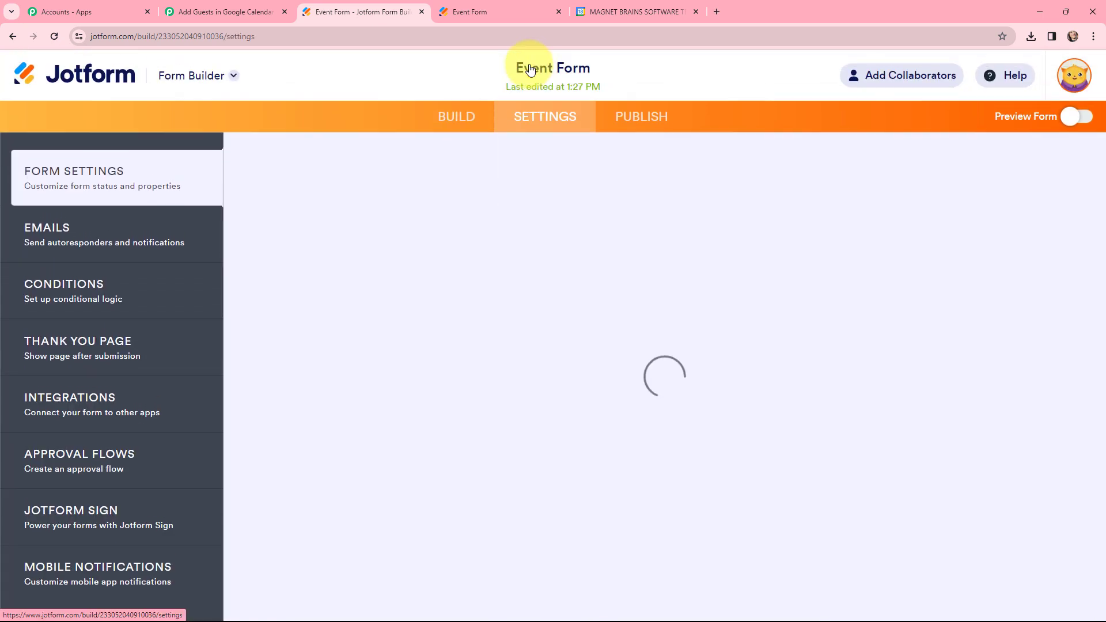
left_click(142, 400)
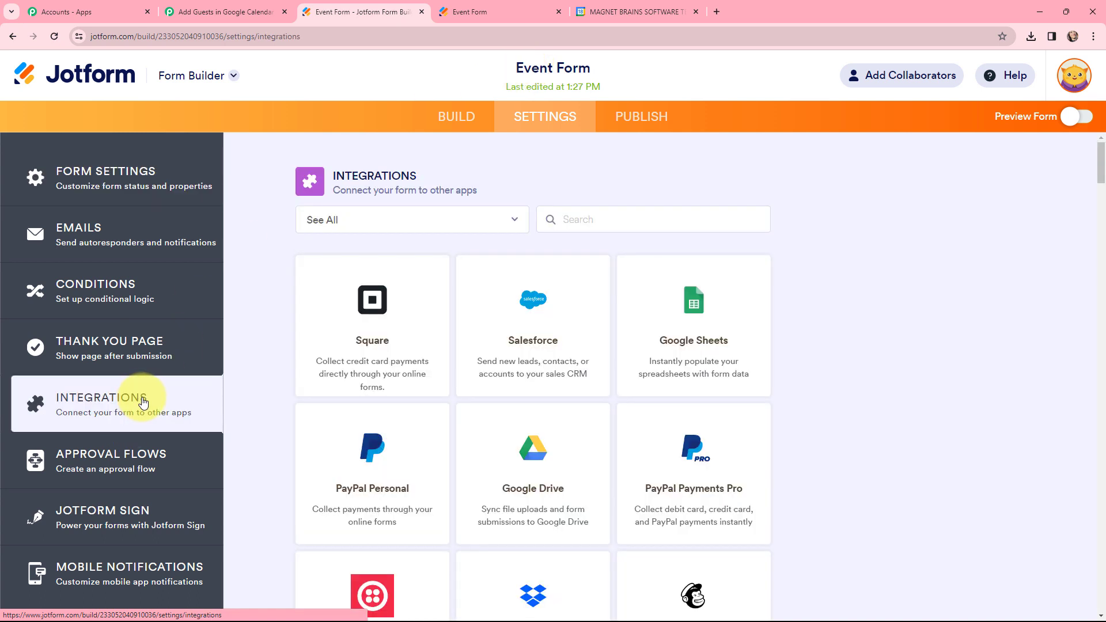
left_click(628, 225)
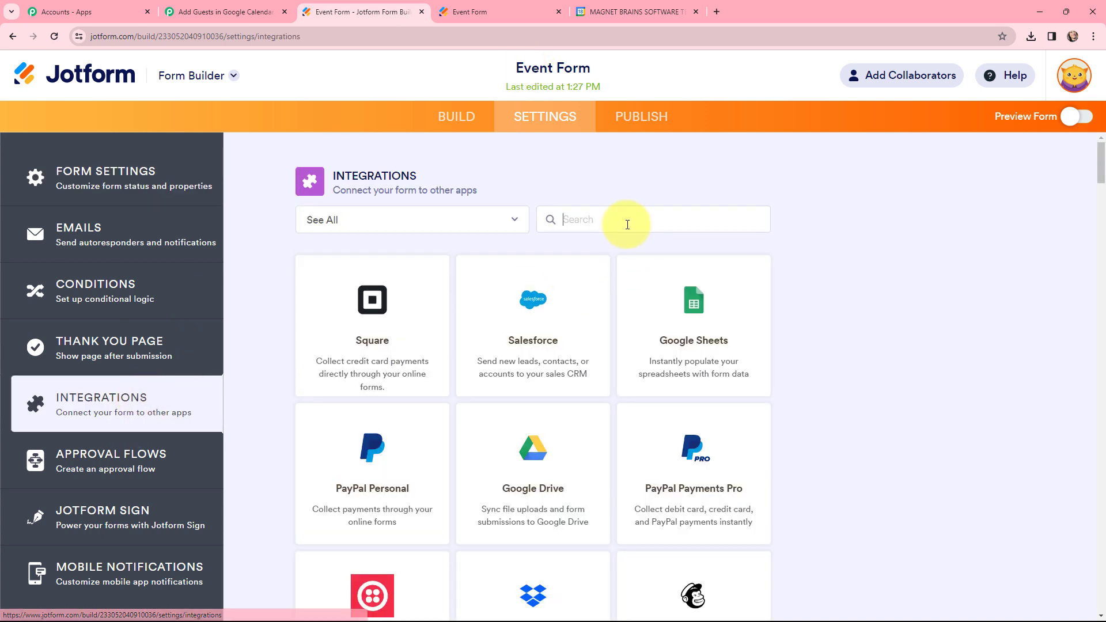
type("webh")
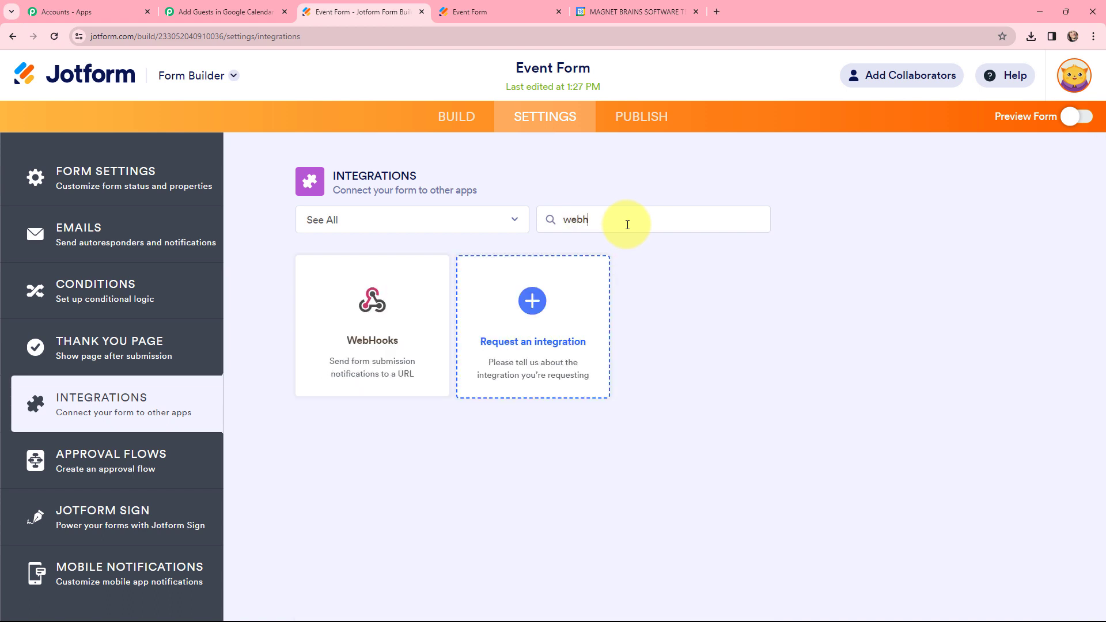
left_click(377, 318)
Copy the webhook URL from the Pabbly Connect trigger into the Event Form's WebHooks integration in Jotform and complete the integration.
left_click(388, 383)
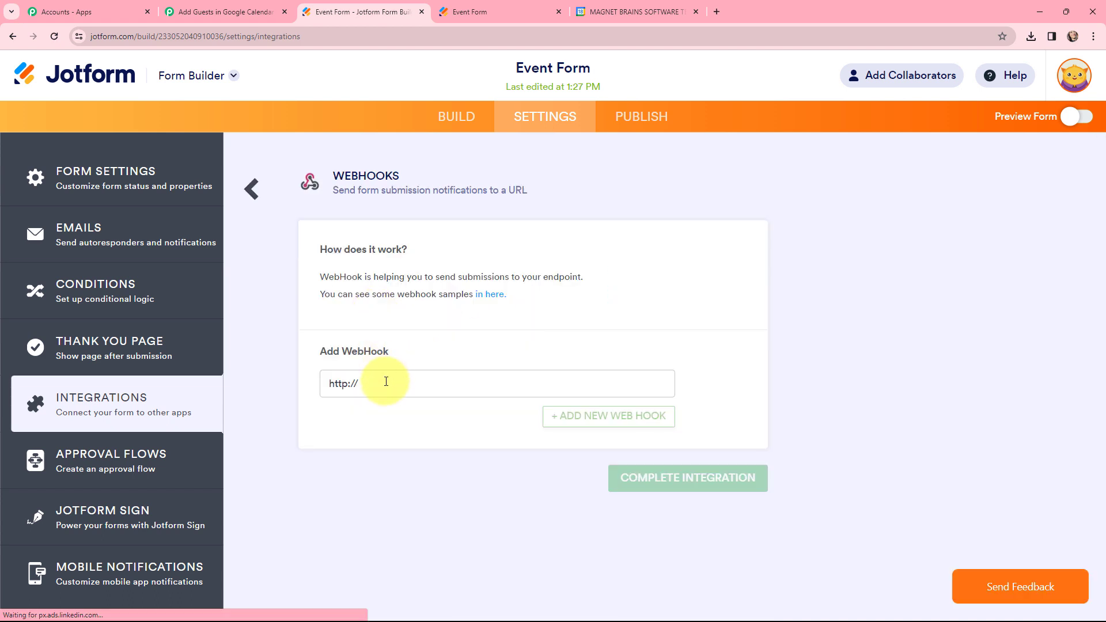
left_click_drag(333, 384, 290, 384)
key("BackSpace")
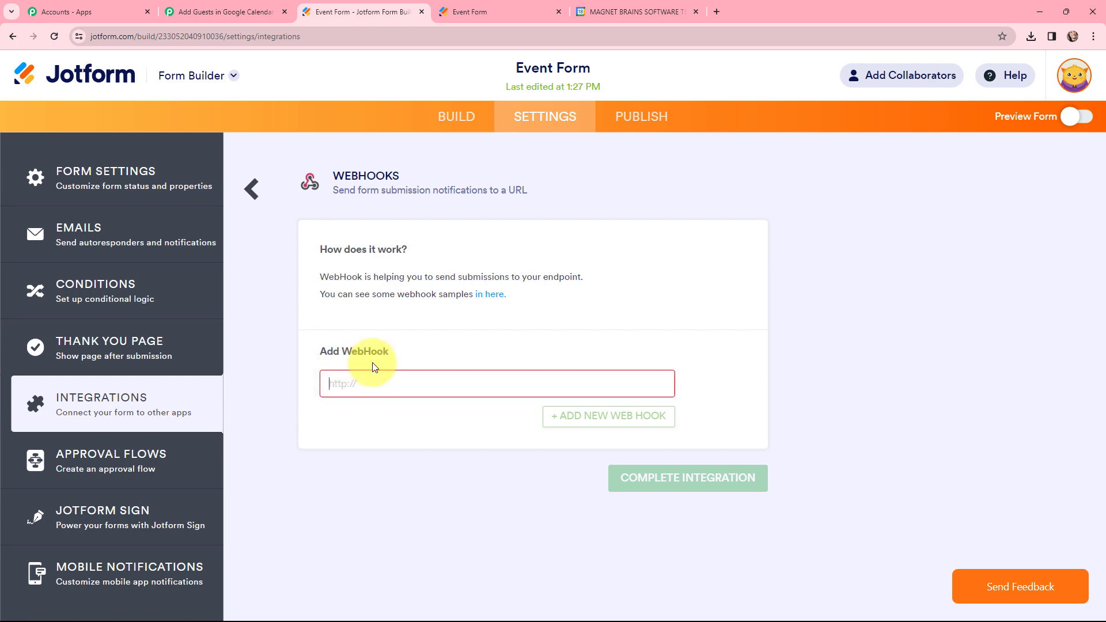
left_click(247, 11)
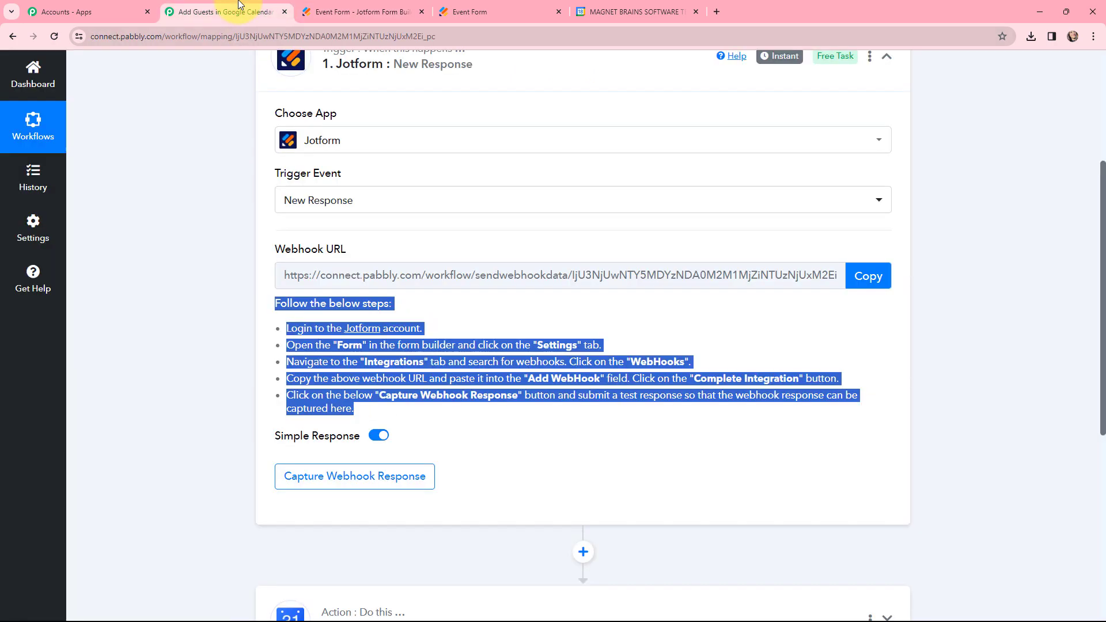
left_click(872, 276)
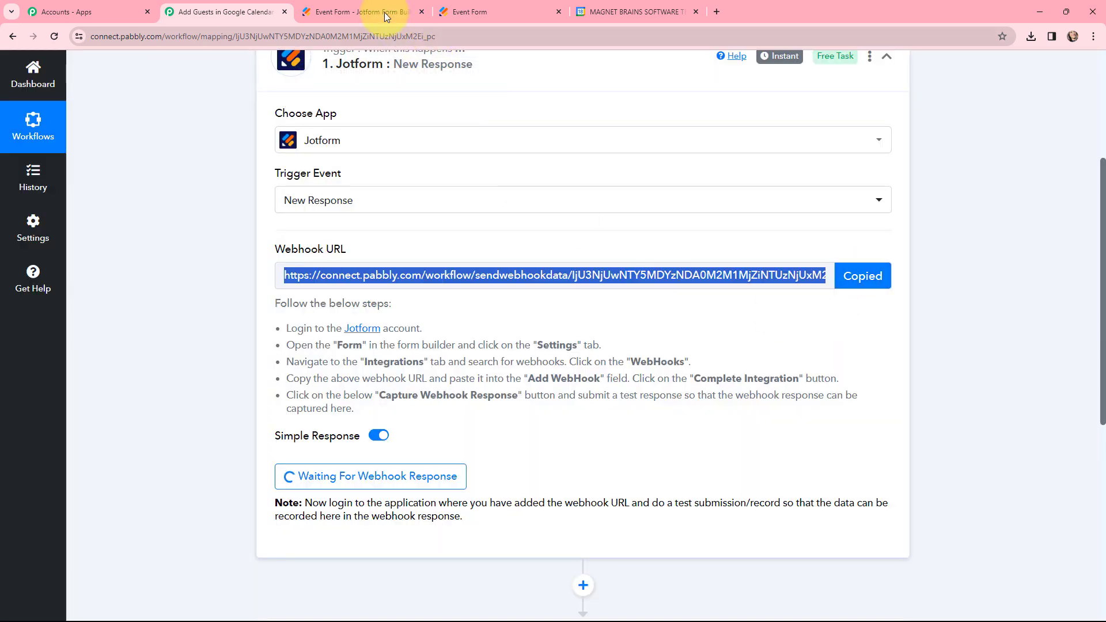
left_click(385, 12)
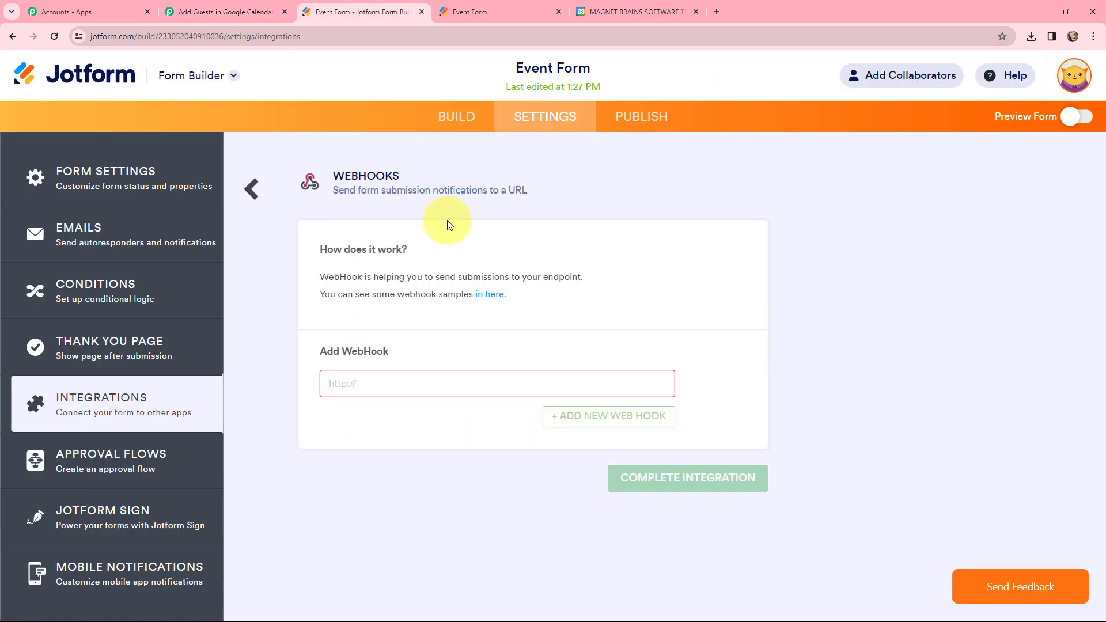
left_click(394, 383)
key("ctrl+v")
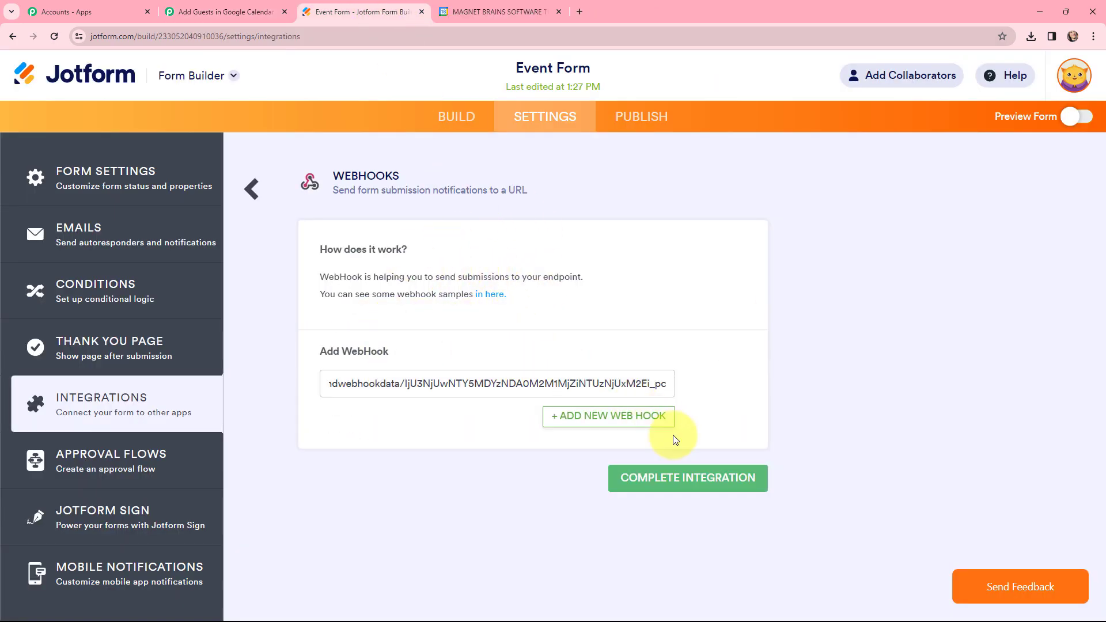
left_click(684, 480)
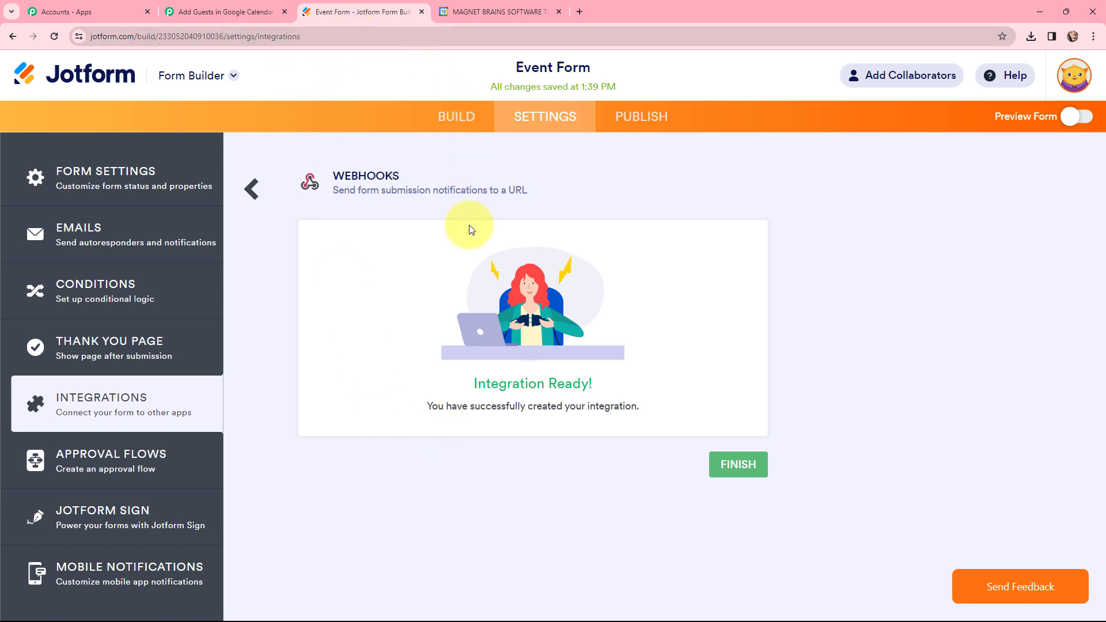
Open the published Event Form in a new browser tab, and check the trigger's webhook capture status in Pabbly Connect.
left_click(649, 118)
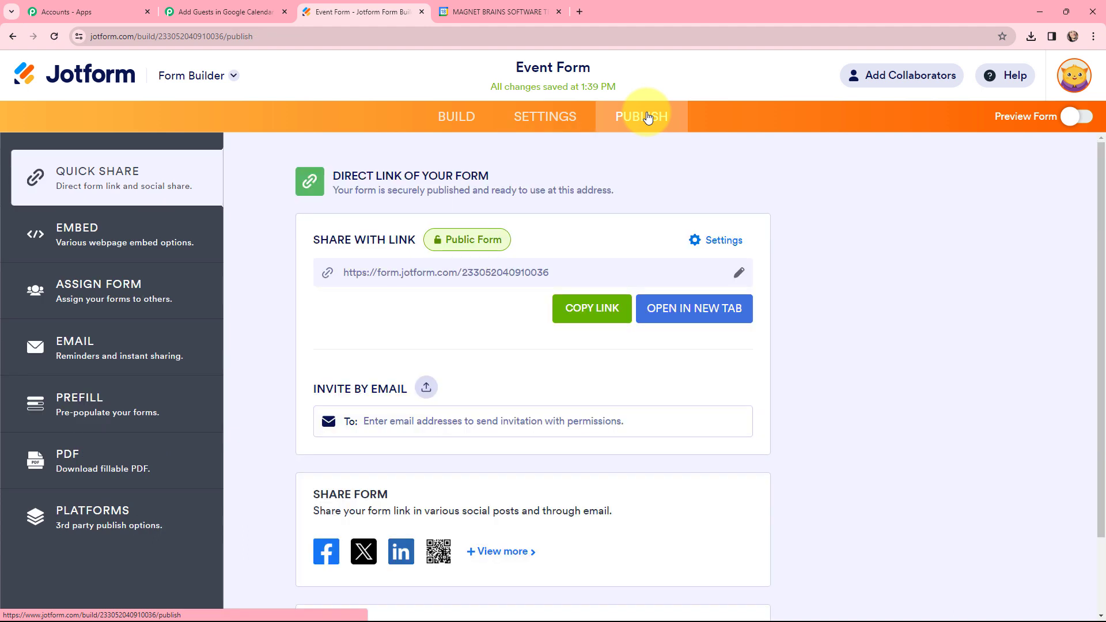
left_click(709, 316)
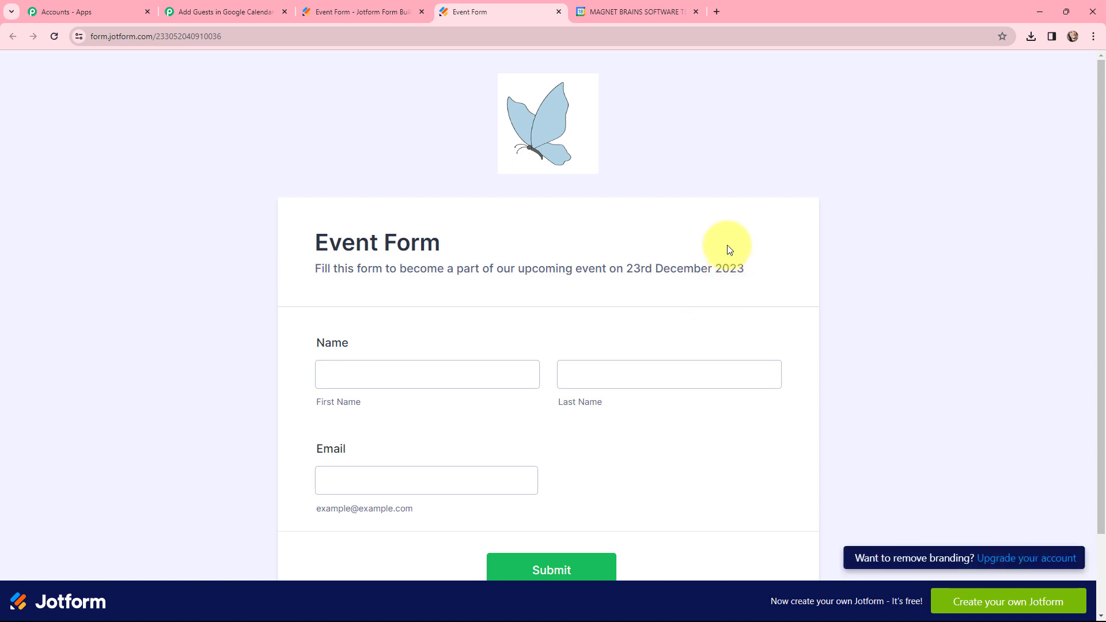
scroll(726, 247, "down", 2)
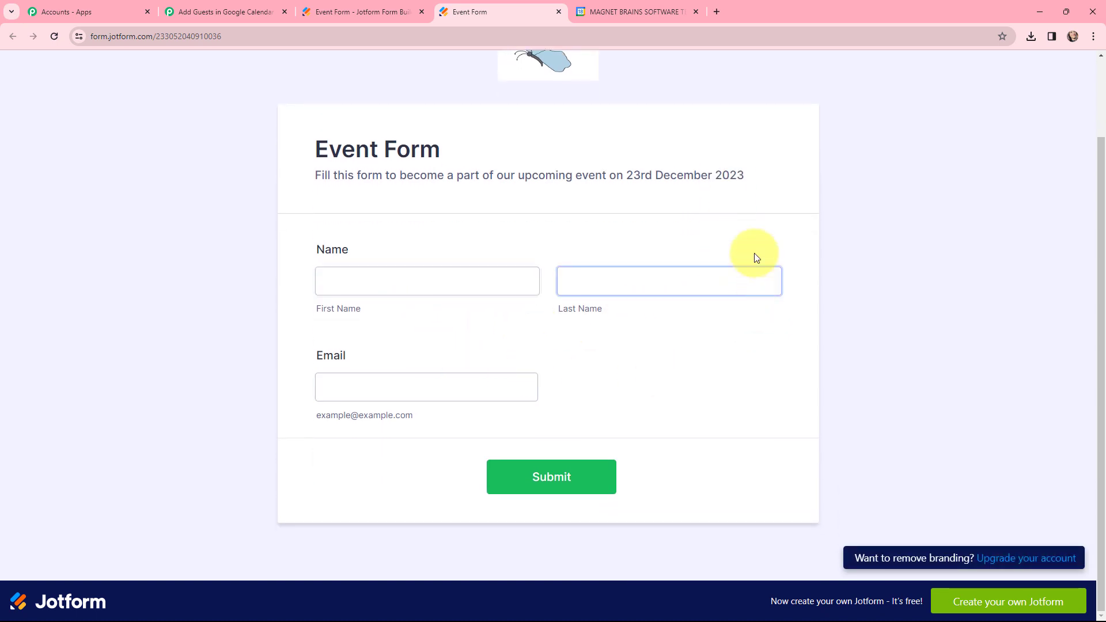
left_click(219, 7)
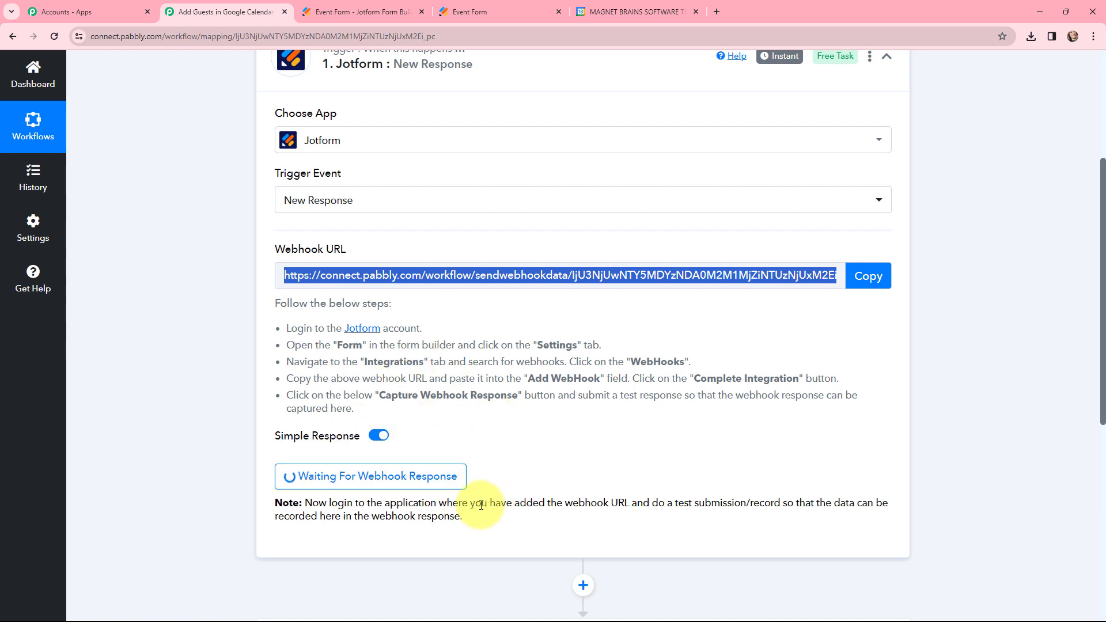
Return to the live Event Form, fill in a dummy first name, last name and email, and submit the test response.
left_click(467, 10)
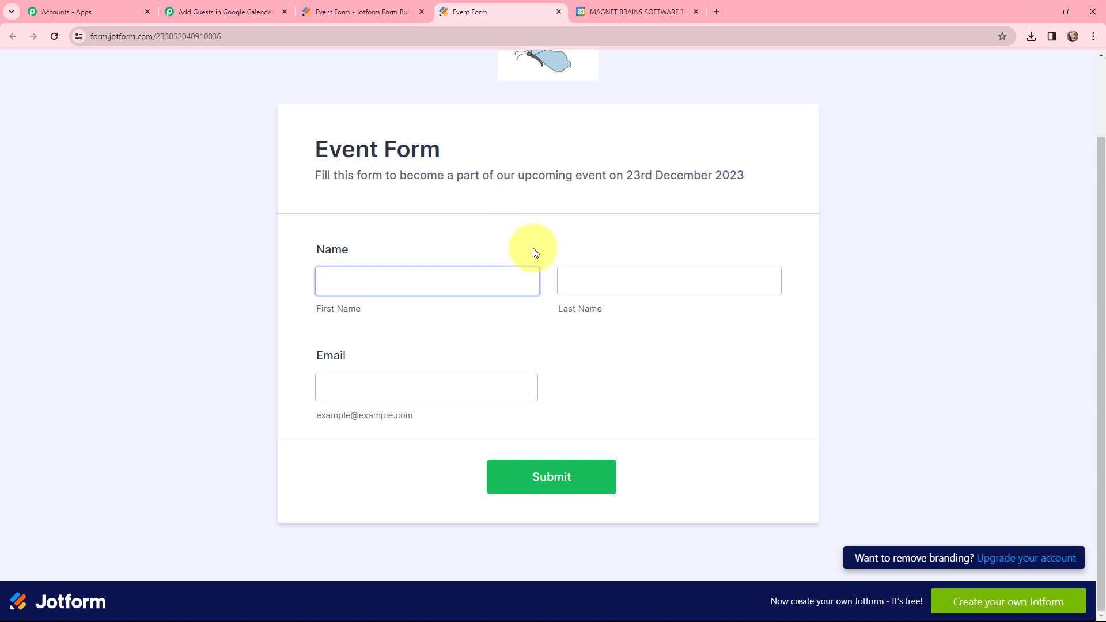
scroll(534, 251, "up", 1)
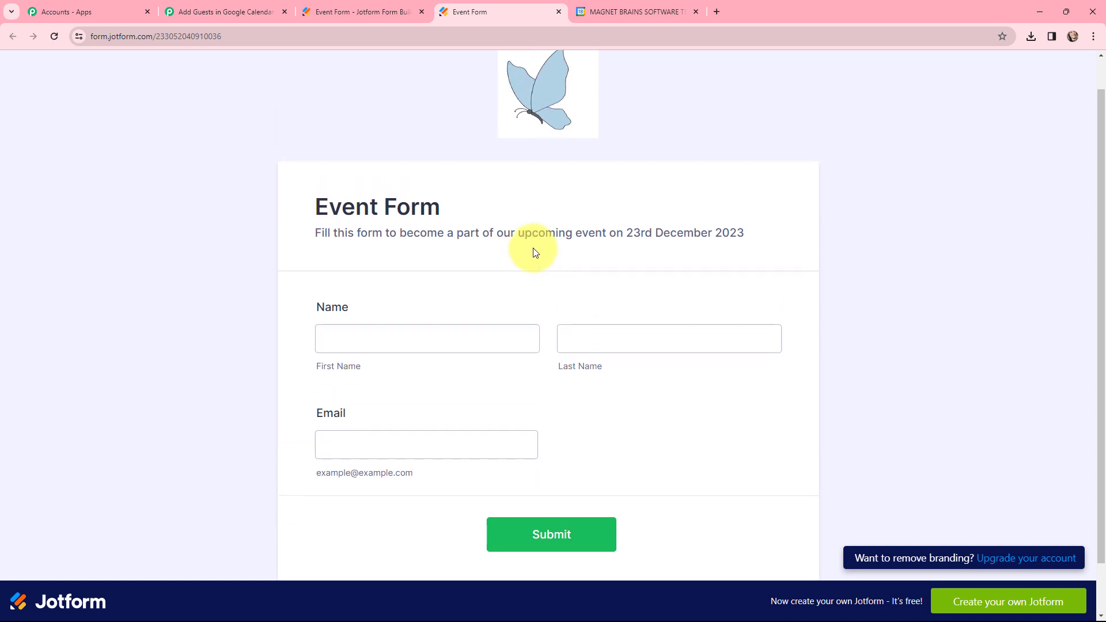
scroll(534, 252, "down", 1)
left_click(370, 282)
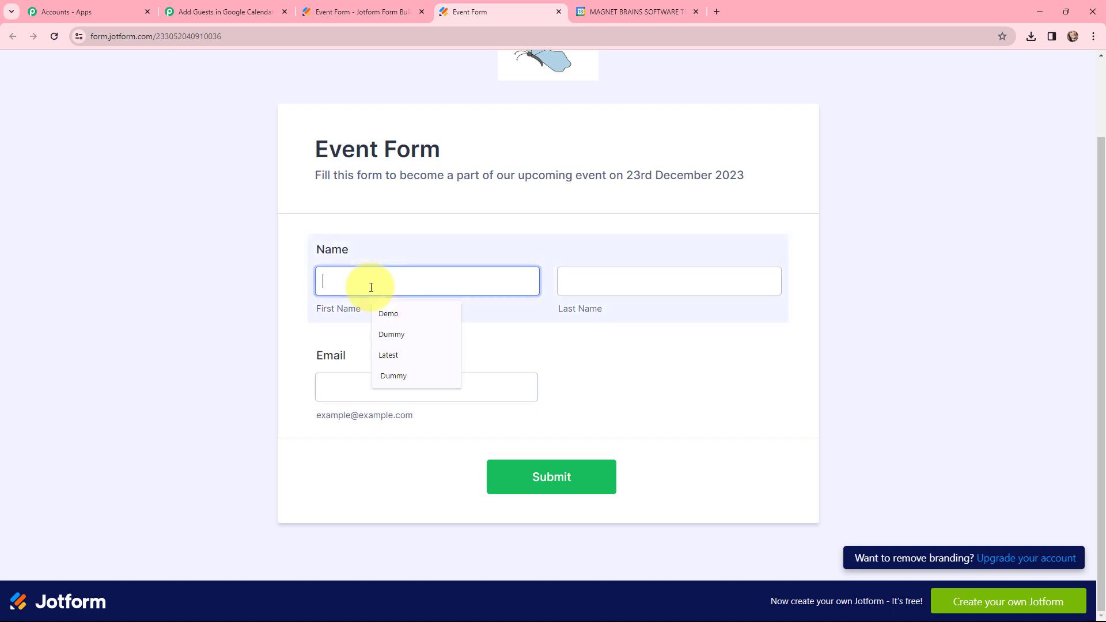
left_click(388, 313)
left_click(597, 295)
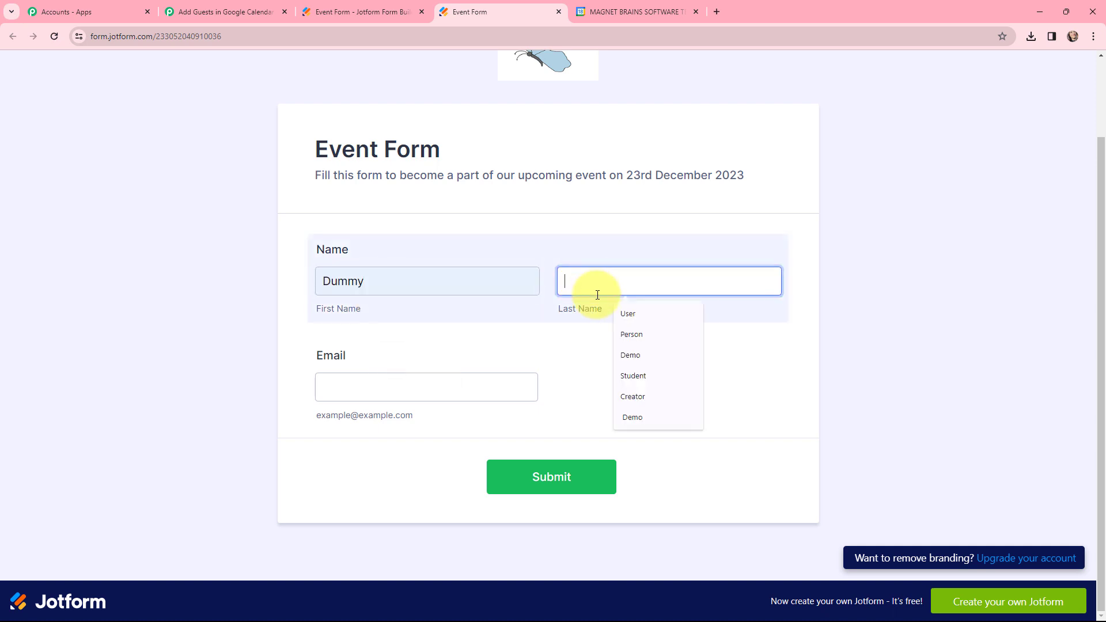
left_click(629, 315)
left_click(403, 384)
left_click(397, 421)
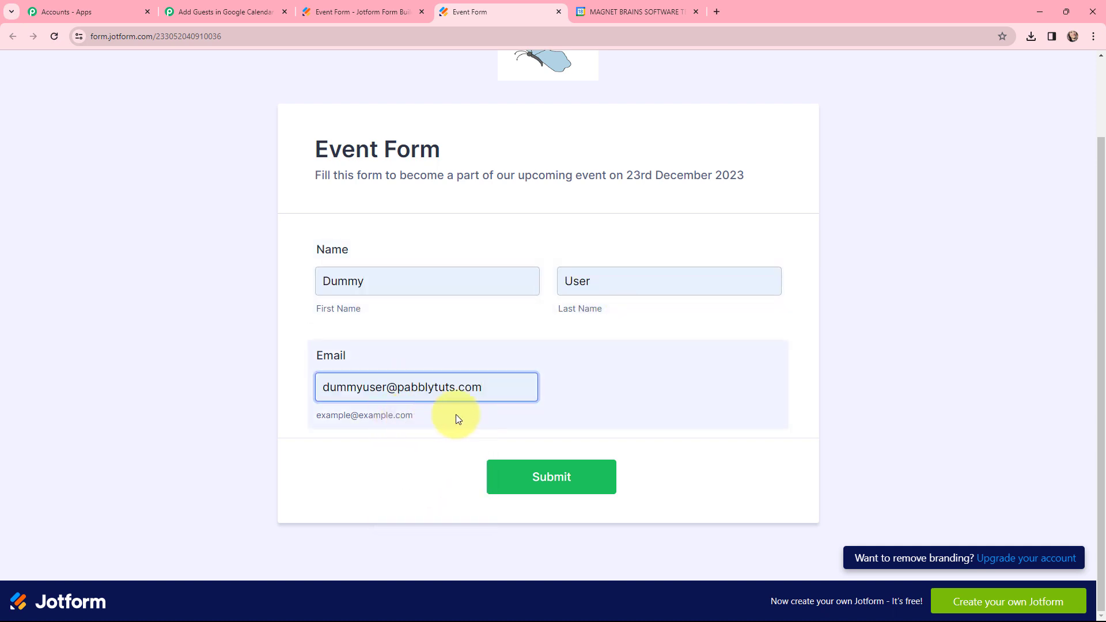
left_click(491, 325)
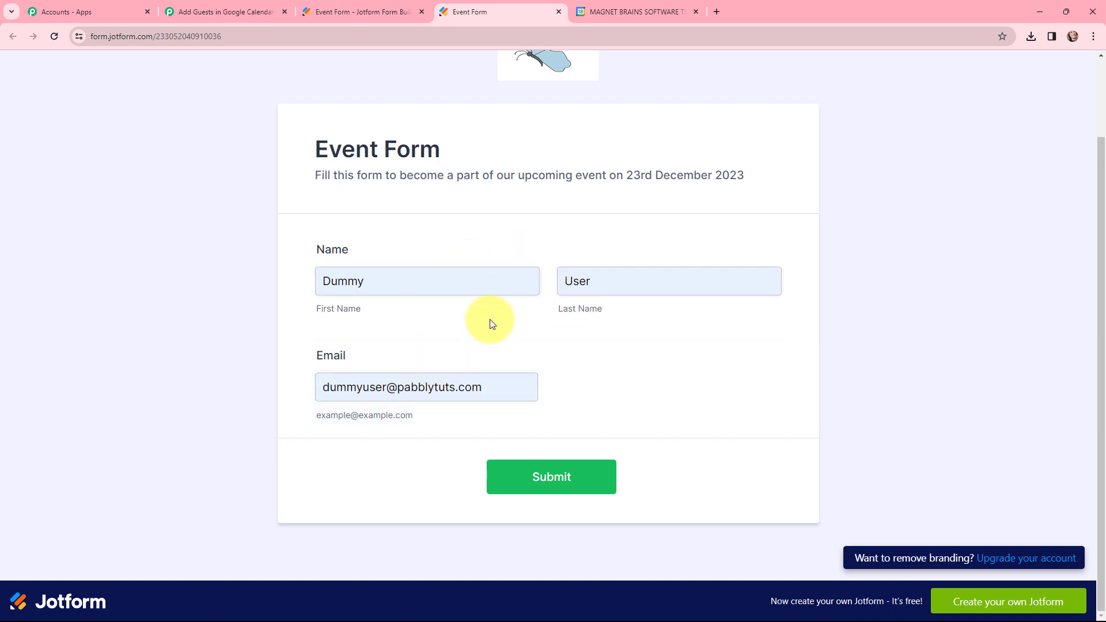
left_click(547, 478)
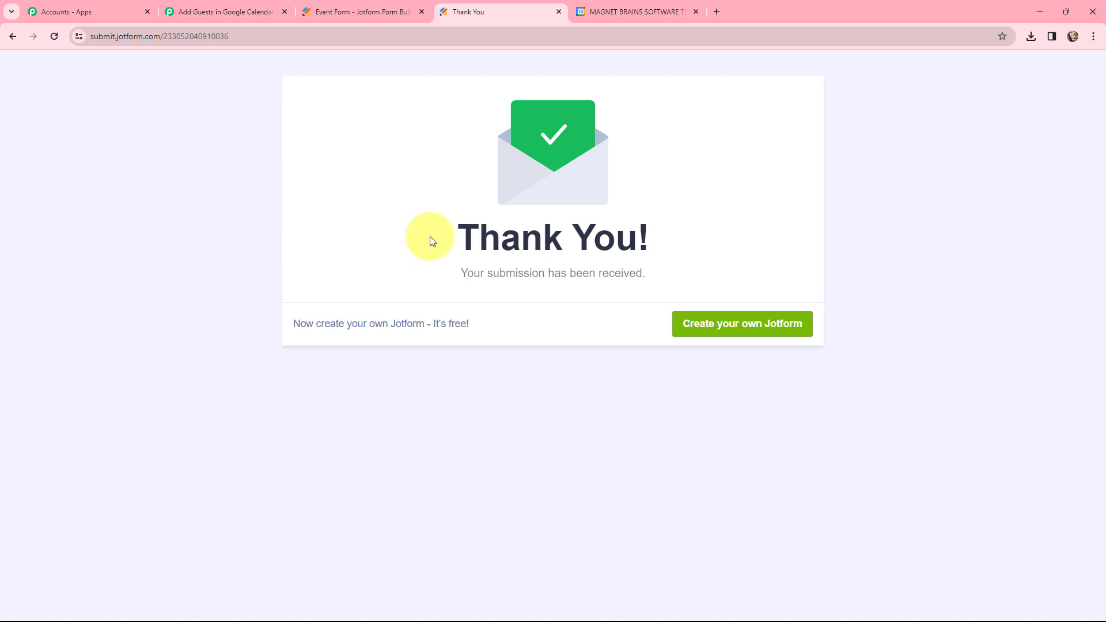
Switch to Pabbly Connect and examine the name and email values in the captured webhook response.
left_click(222, 5)
scroll(559, 228, "down", 6)
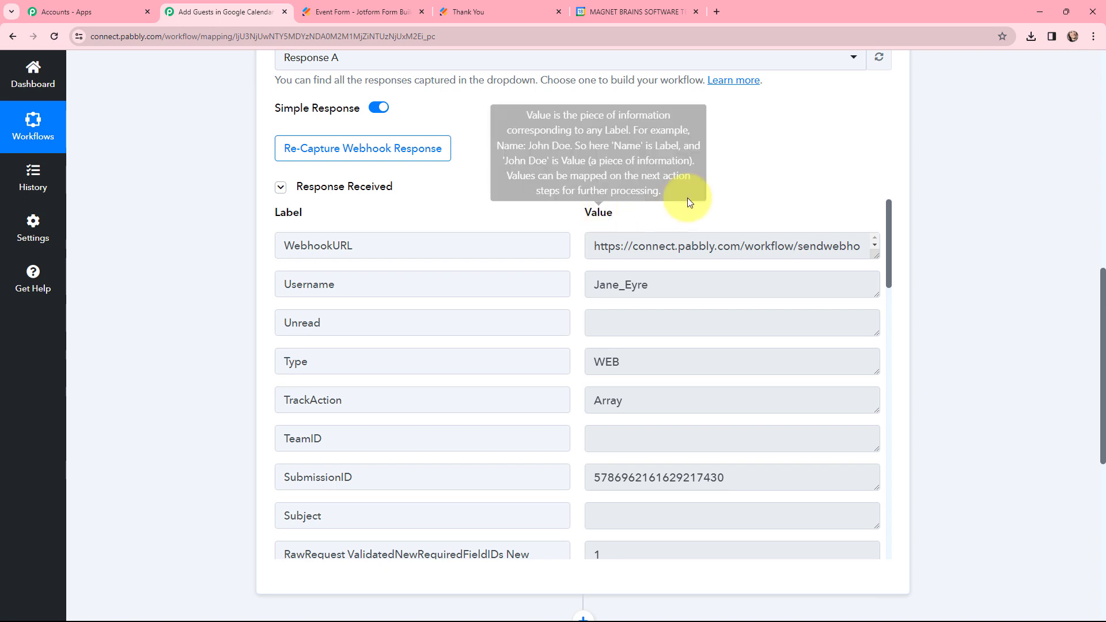
left_click_drag(889, 212, 891, 289)
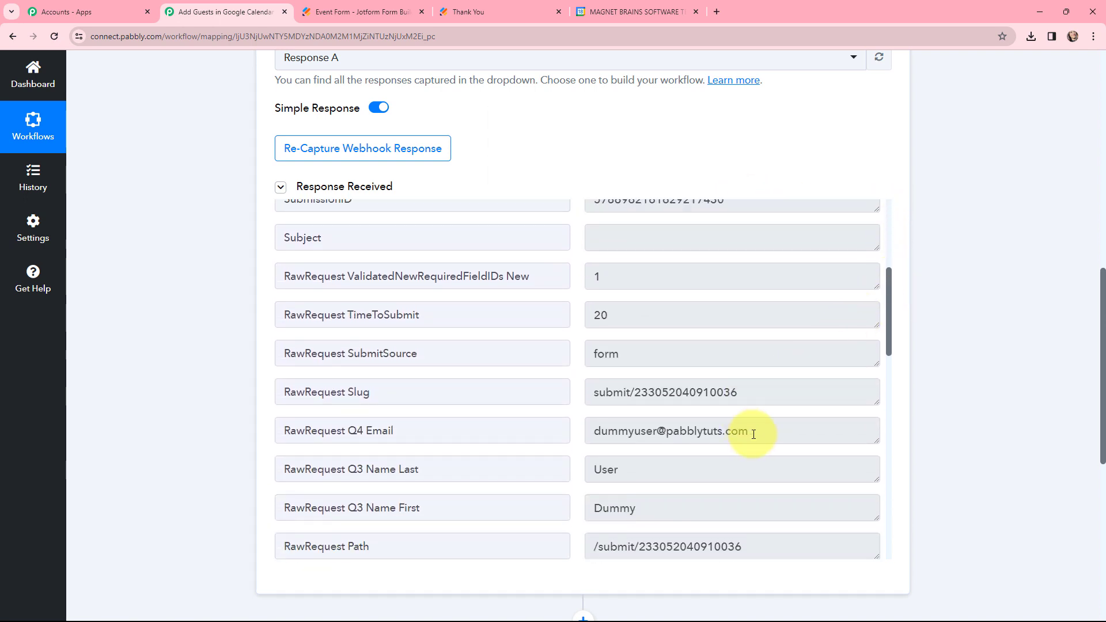
left_click_drag(766, 431, 575, 474)
left_click_drag(656, 509, 568, 498)
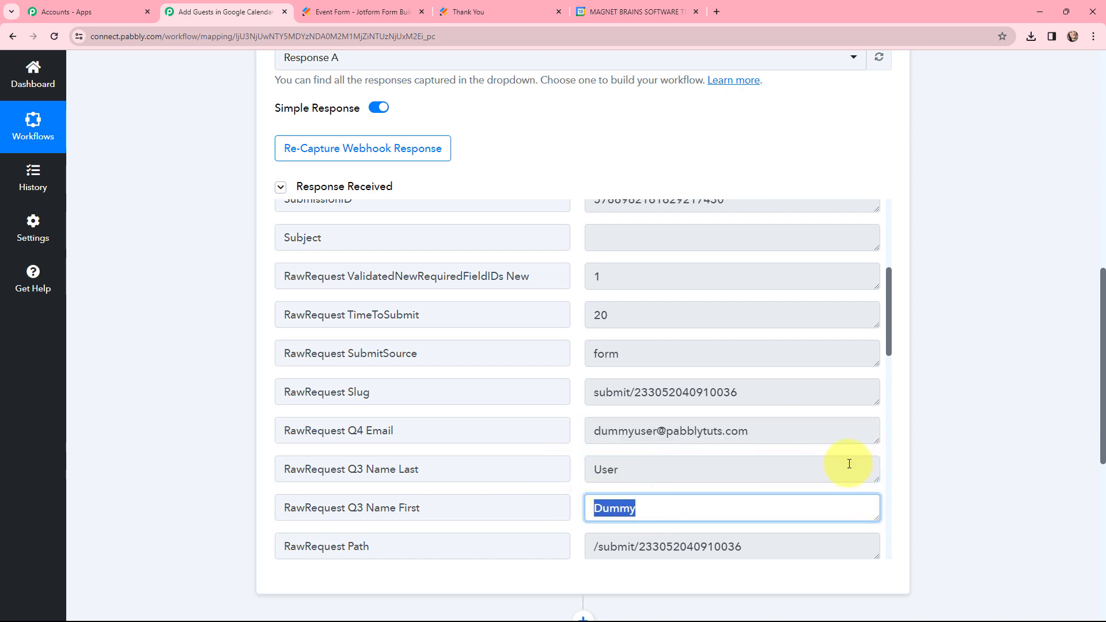
left_click(938, 448)
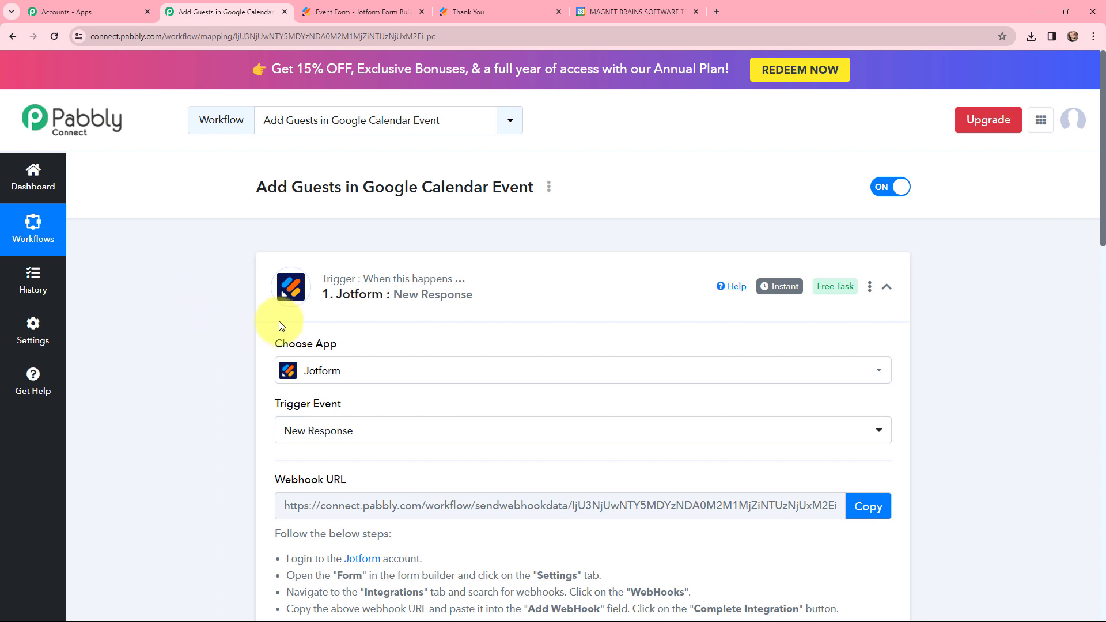
Collapse the Jotform trigger and connect the Google Calendar action through a new connection, allowing Pabbly Connect access to the Google account.
mouse_move(773, 294)
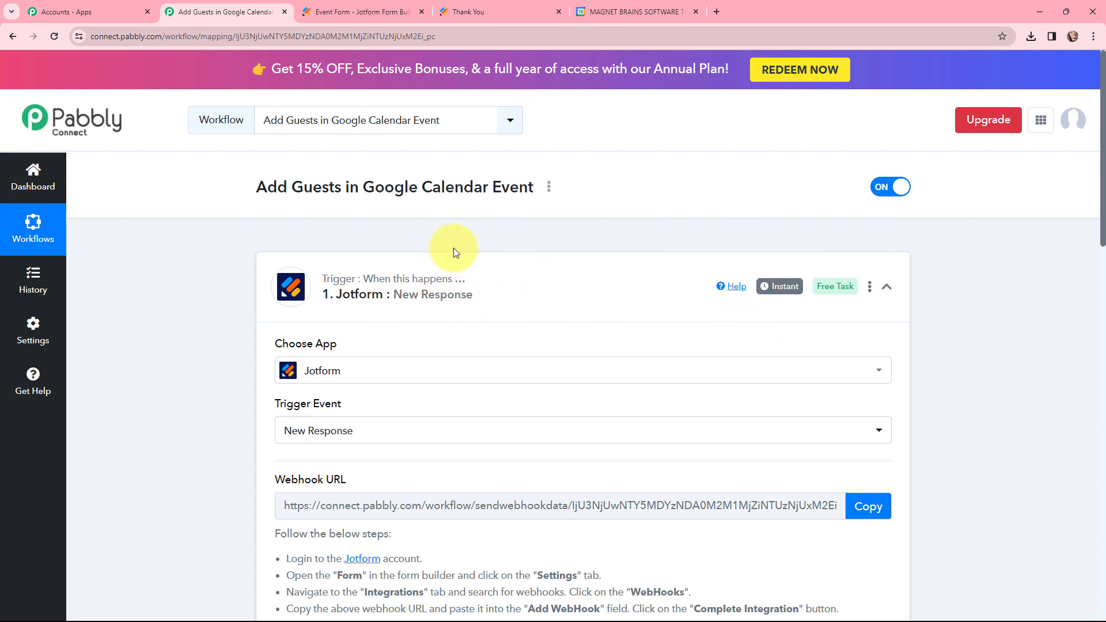
left_click(264, 266)
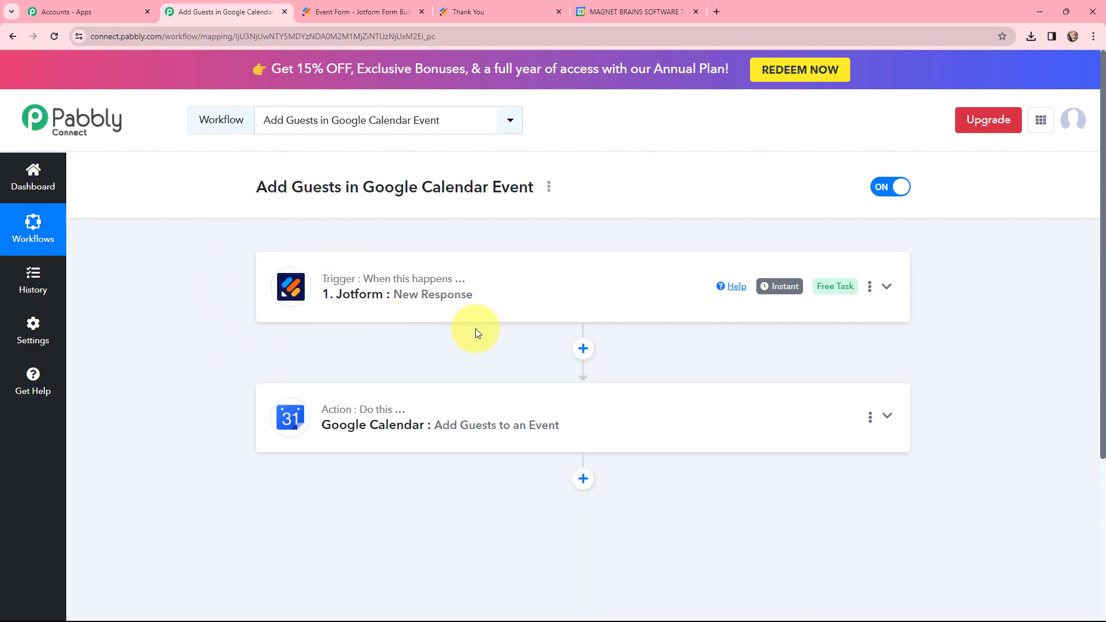
left_click(517, 410)
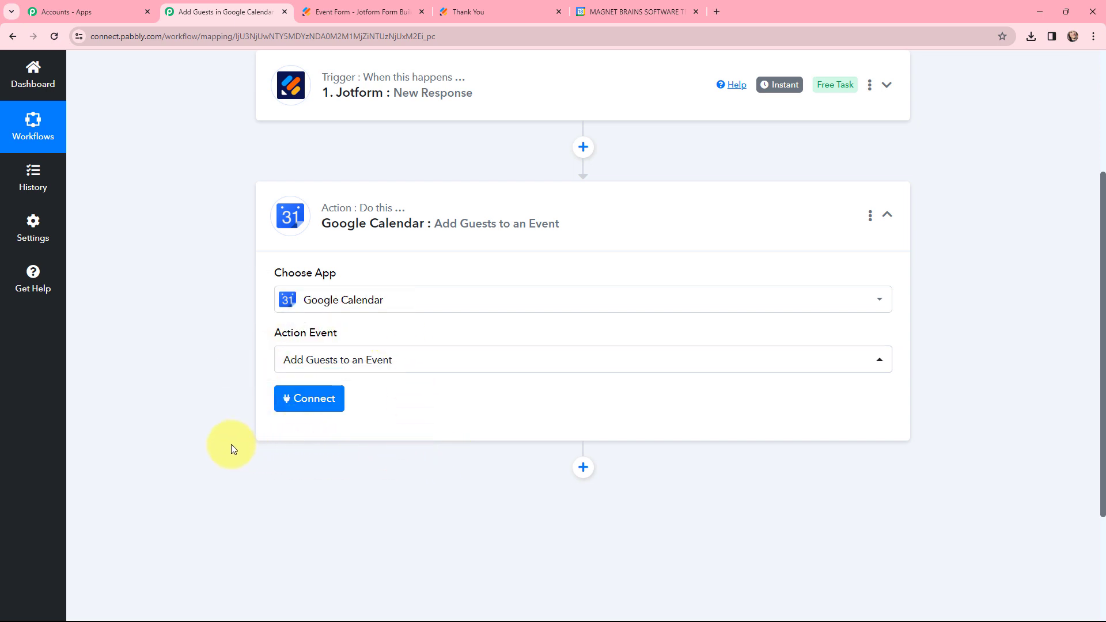
left_click(307, 403)
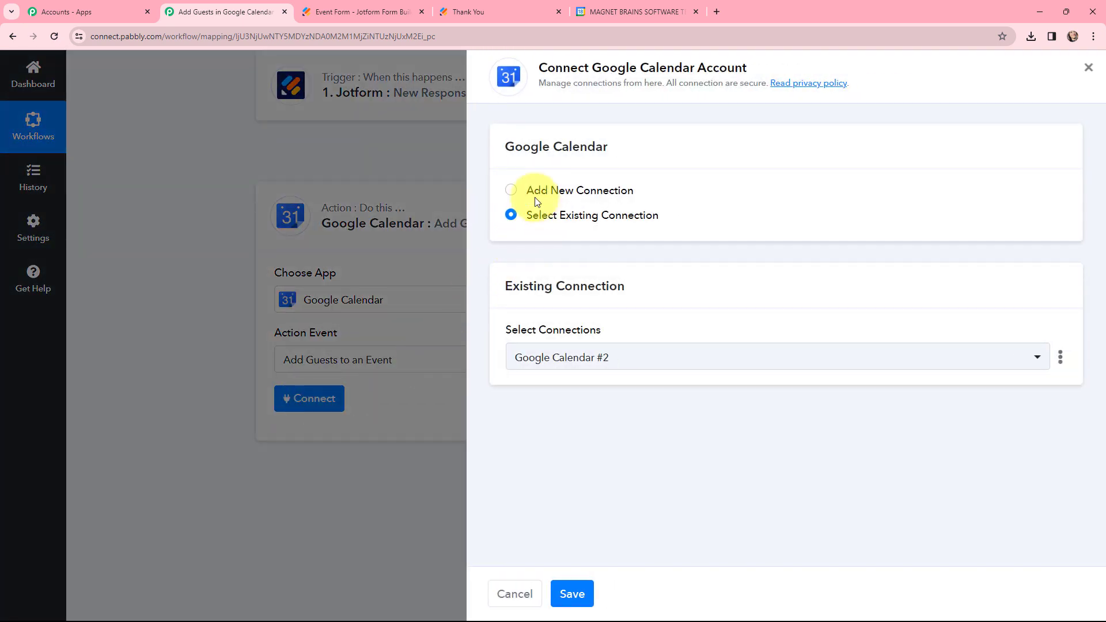
left_click(510, 192)
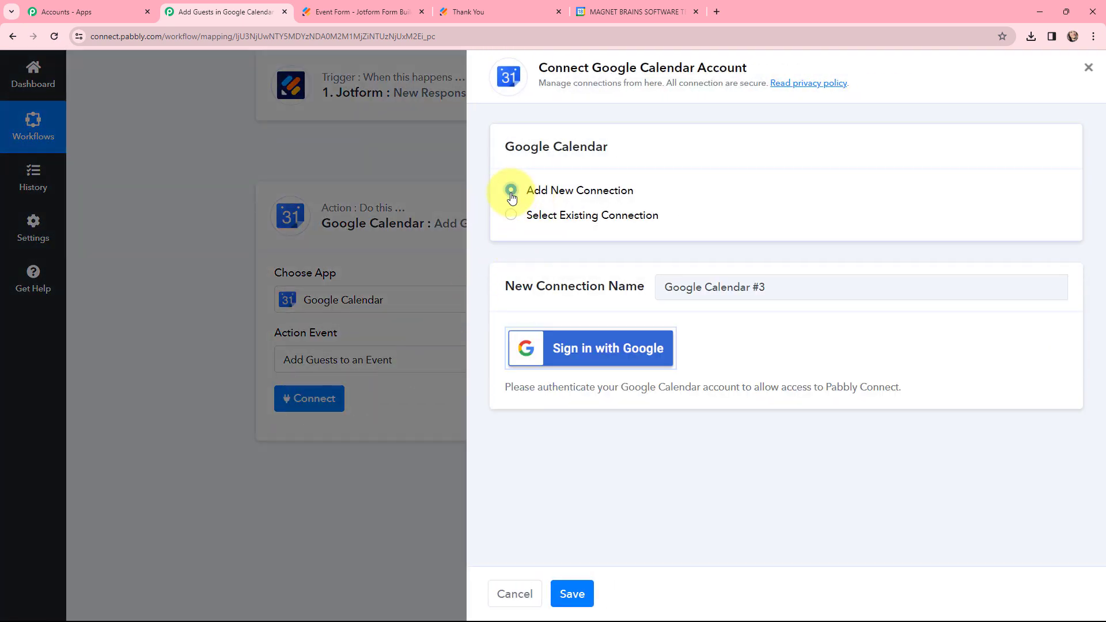
left_click(596, 349)
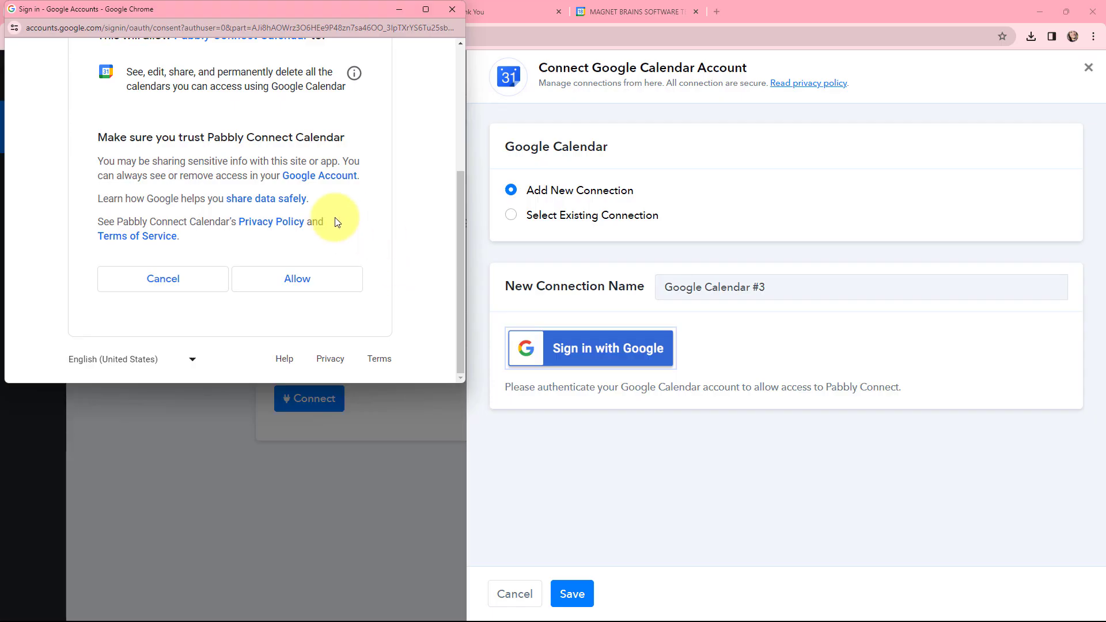
left_click(298, 279)
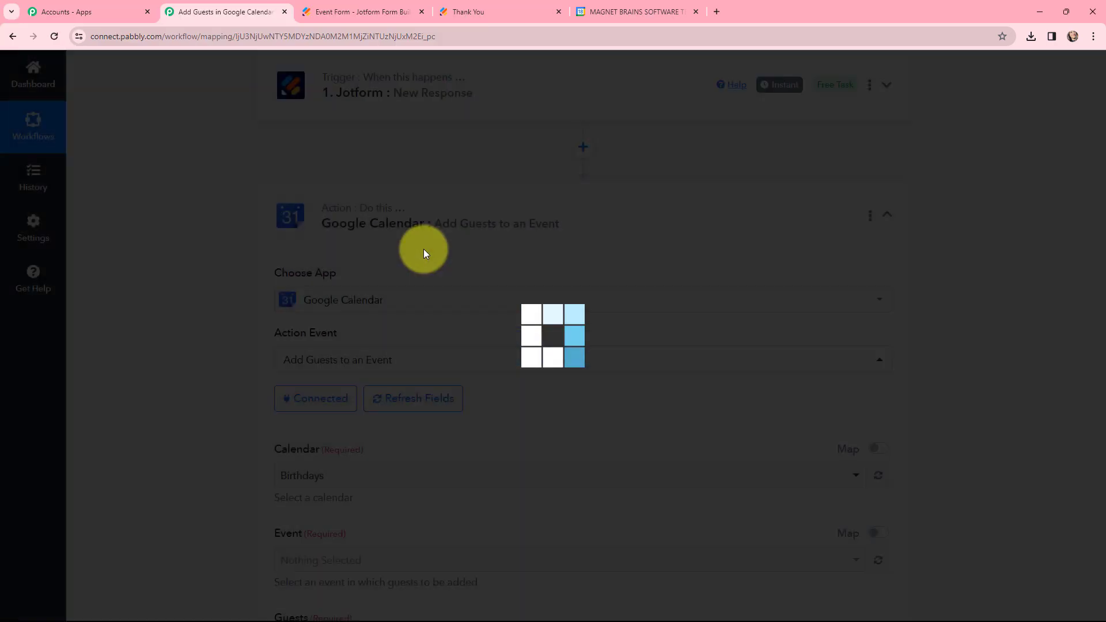
Review the action's Calendar, Event and Guests fields, and inspect the Pre Christmas Event on December 23 in Google Calendar.
scroll(474, 228, "down", 1)
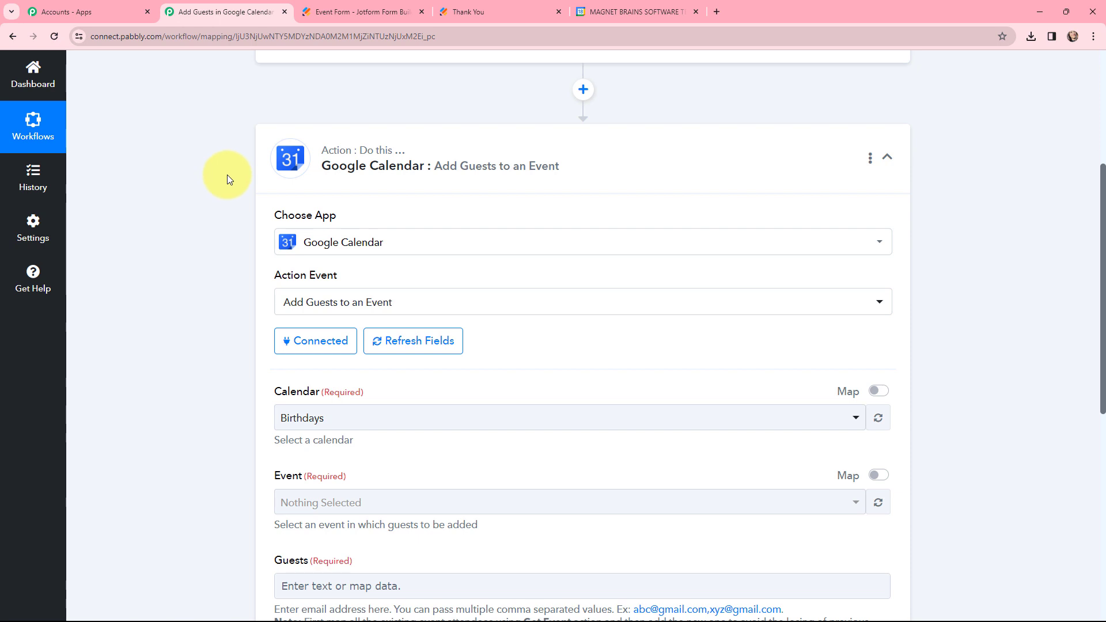
scroll(227, 175, "down", 3)
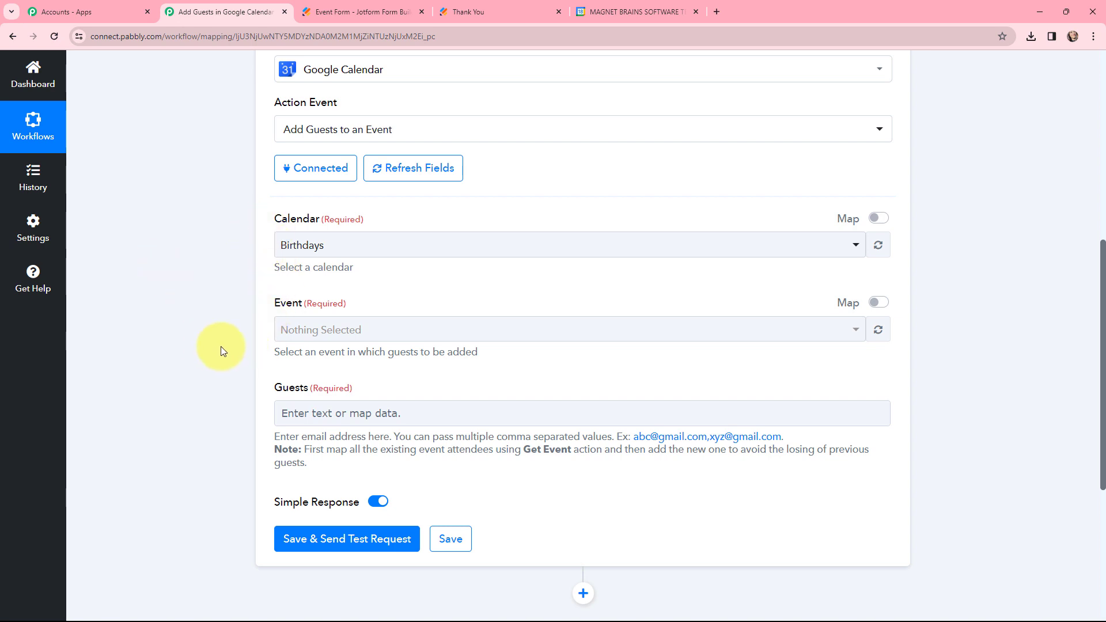
left_click(628, 18)
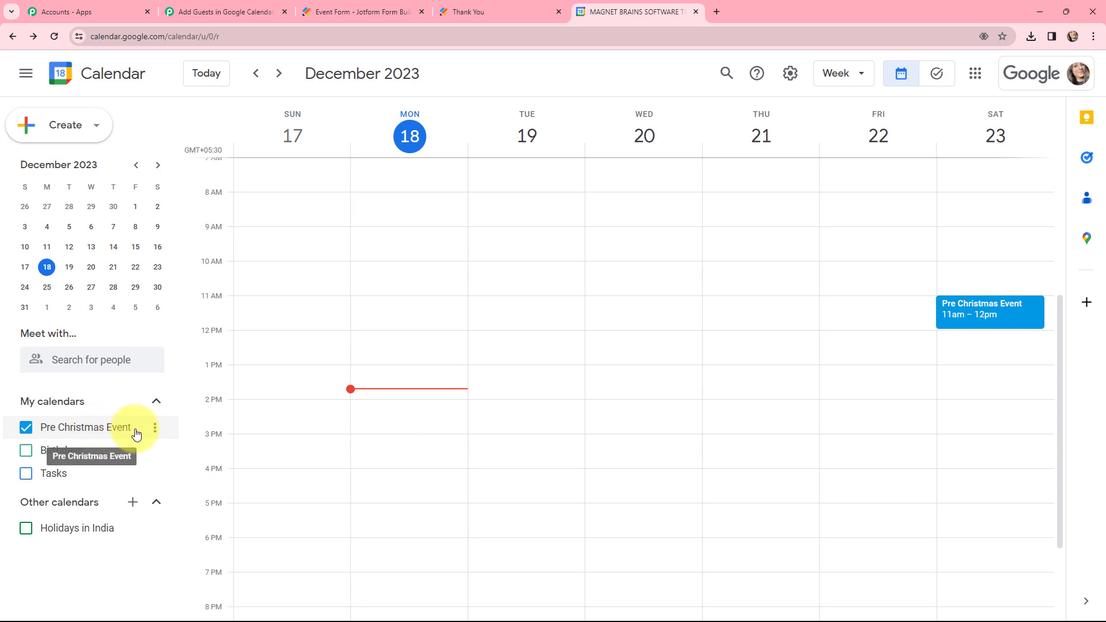
left_click(983, 306)
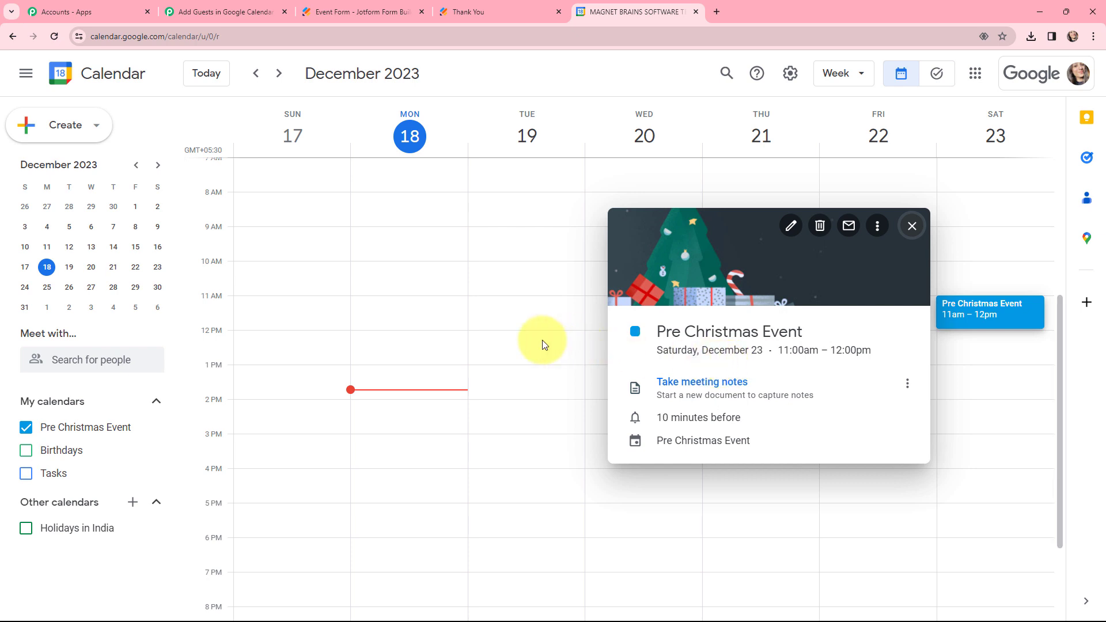
Switch to Pabbly Connect and select Pre Christmas Event as both the calendar and the event, checking the event's title in Google Calendar.
left_click(234, 11)
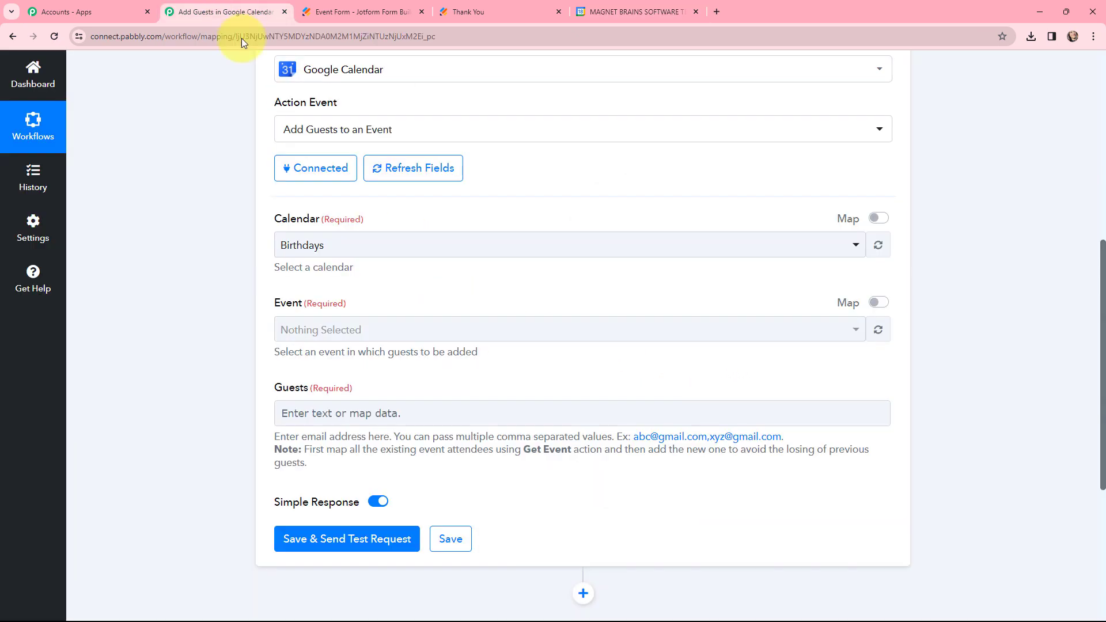
left_click(336, 253)
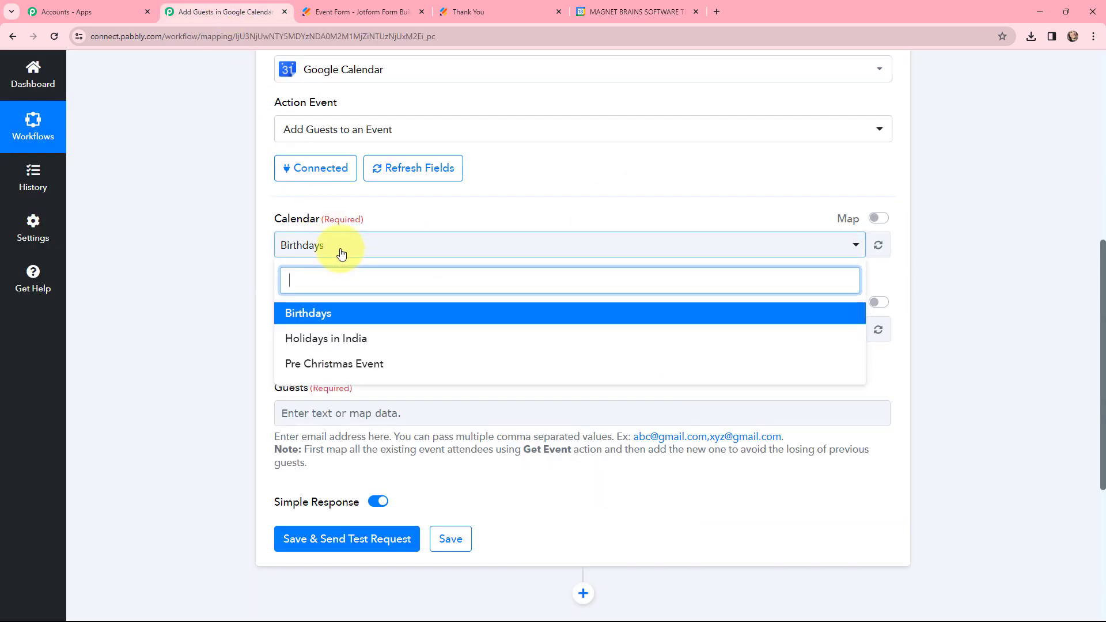
left_click(329, 365)
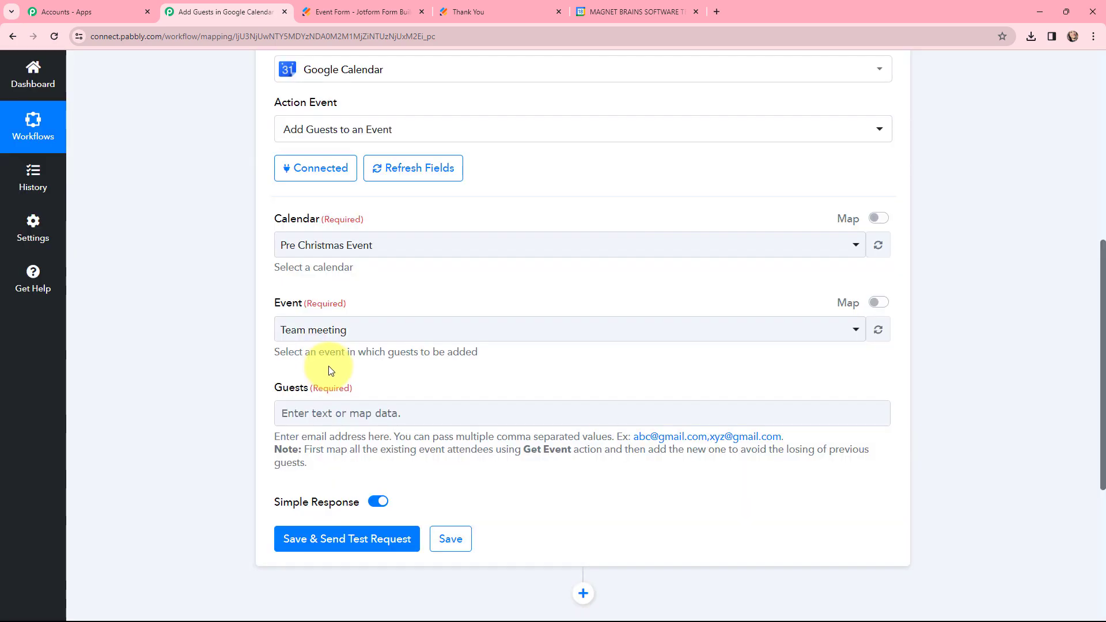
left_click(607, 12)
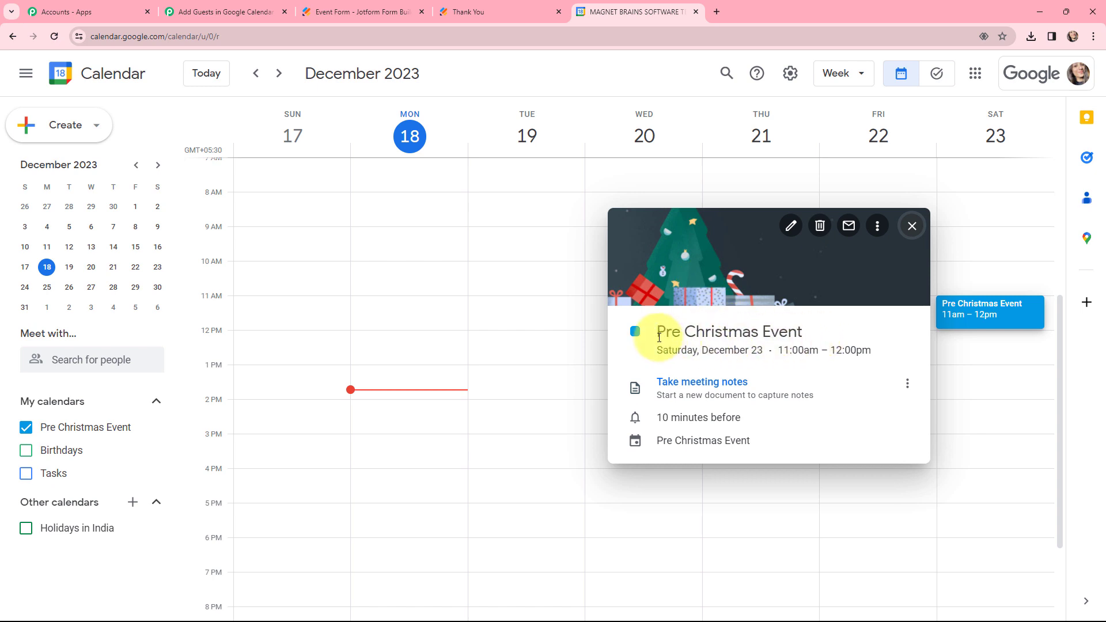
left_click(215, 12)
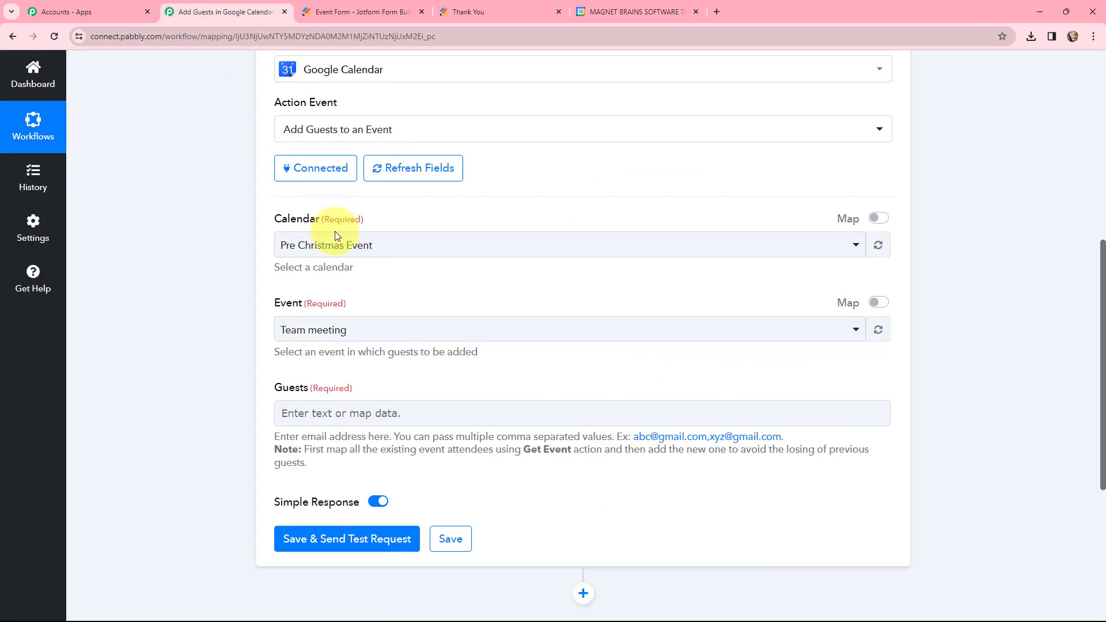
left_click(321, 334)
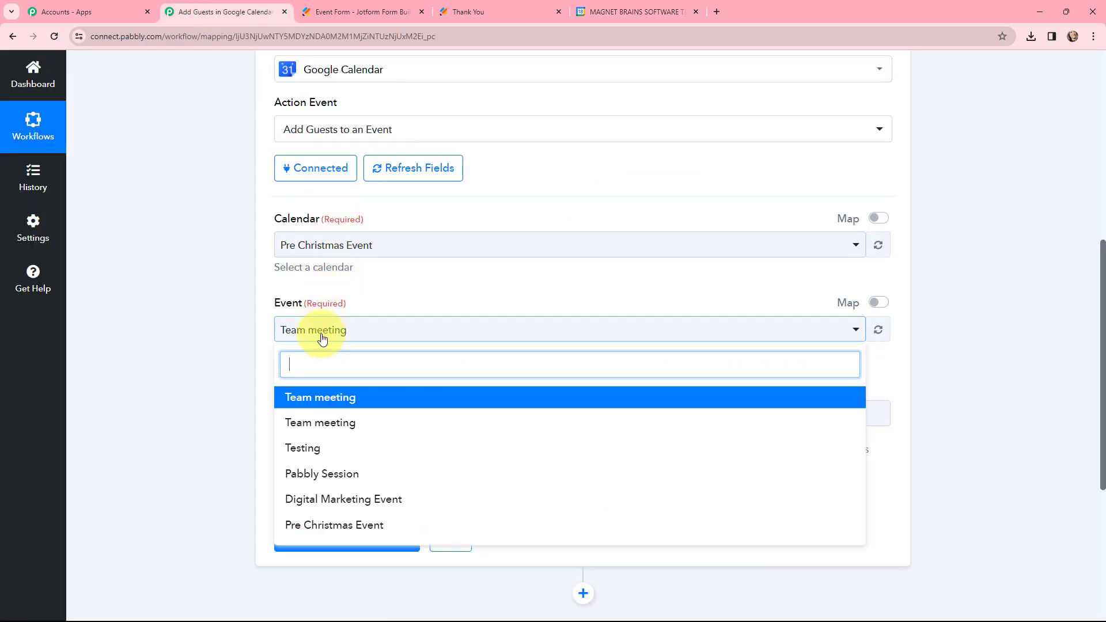
left_click(344, 526)
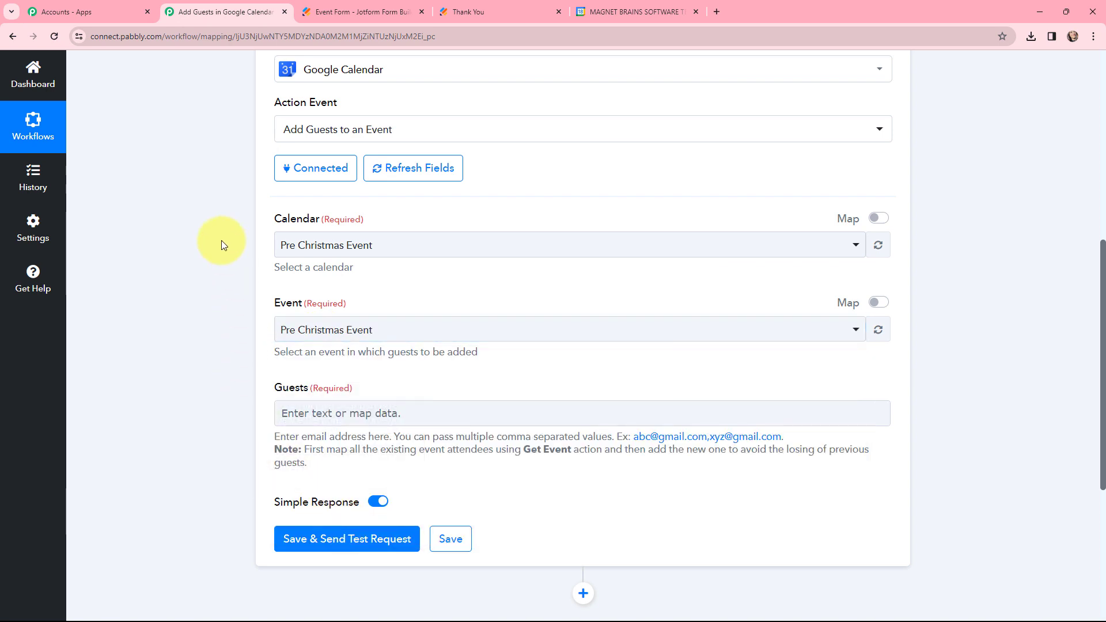
Map the action's Guests field to the RawRequest Q4 Email value from the Jotform response, searching the mapping data for "mai".
scroll(223, 207, "down", 2)
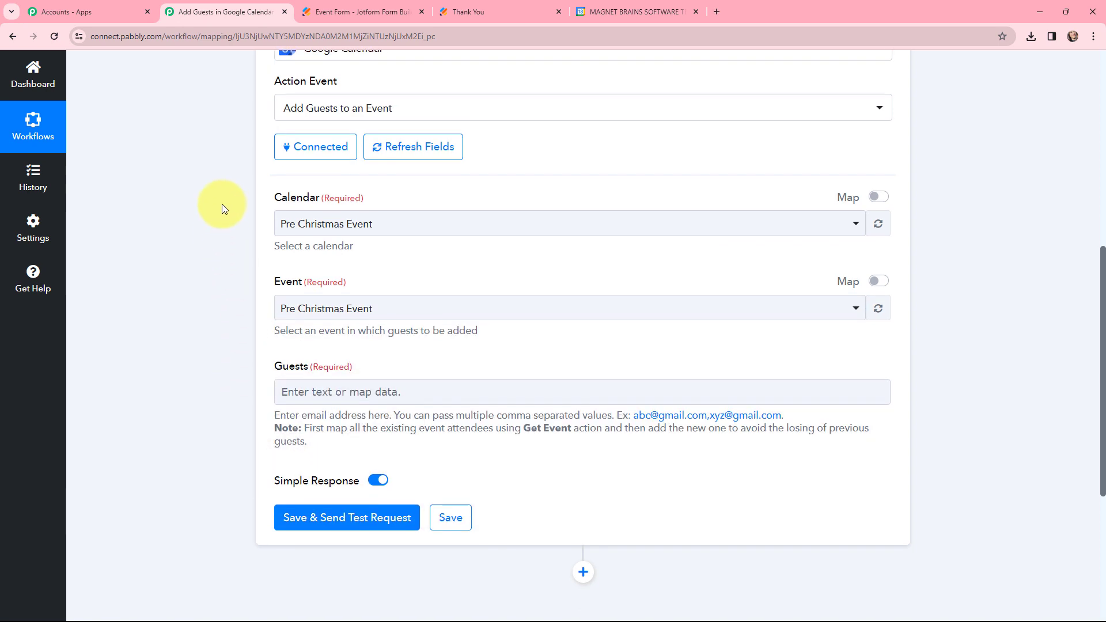
left_click(341, 299)
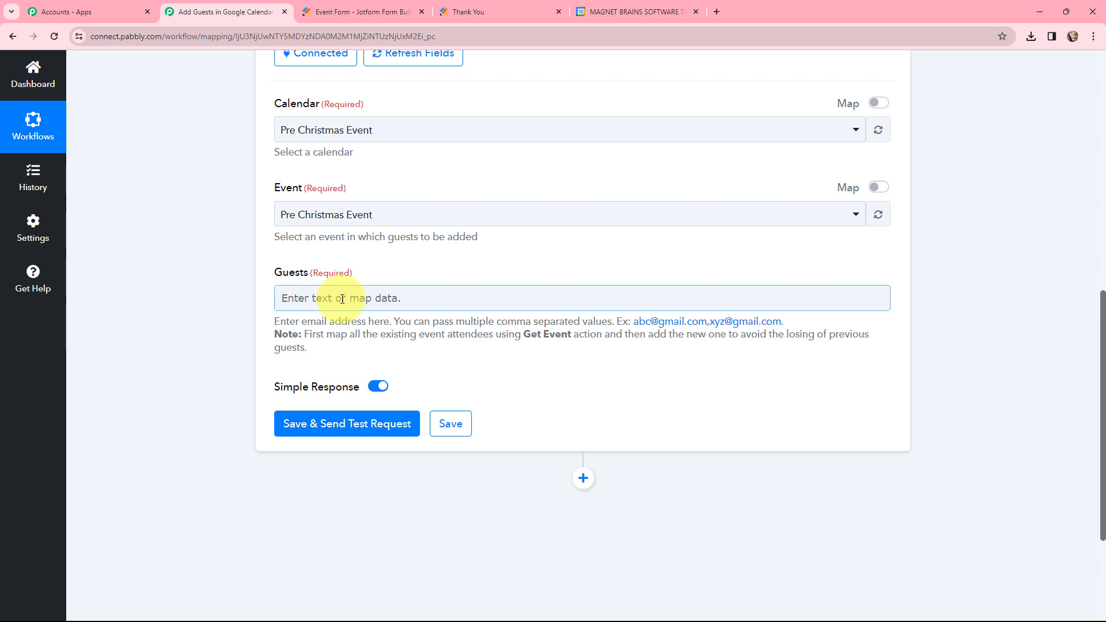
left_click(342, 299)
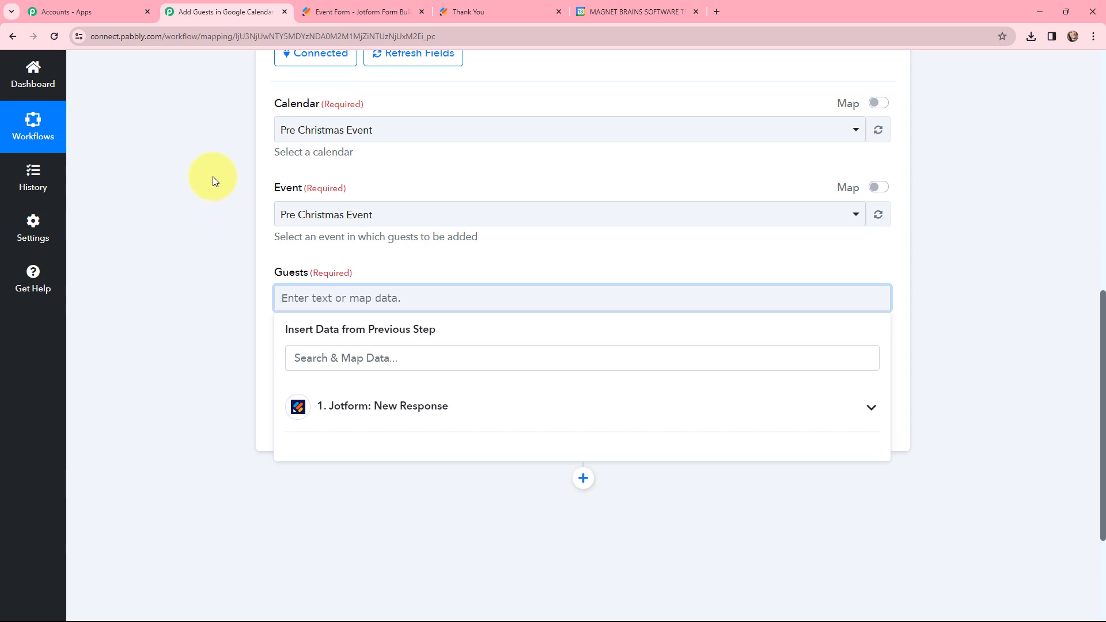
scroll(213, 176, "down", 2)
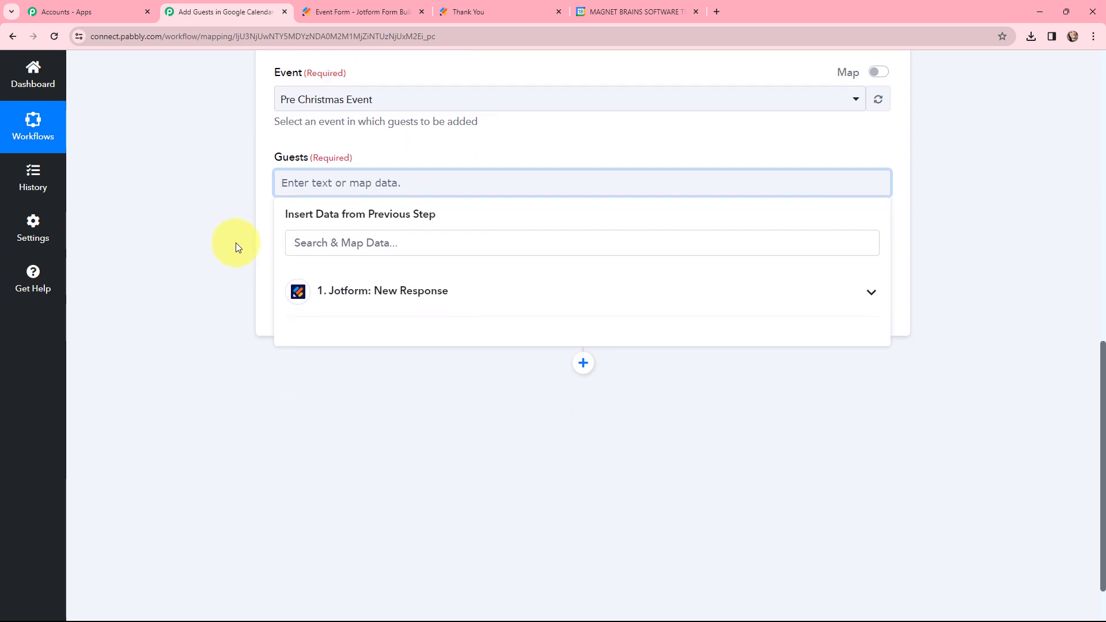
left_click(387, 295)
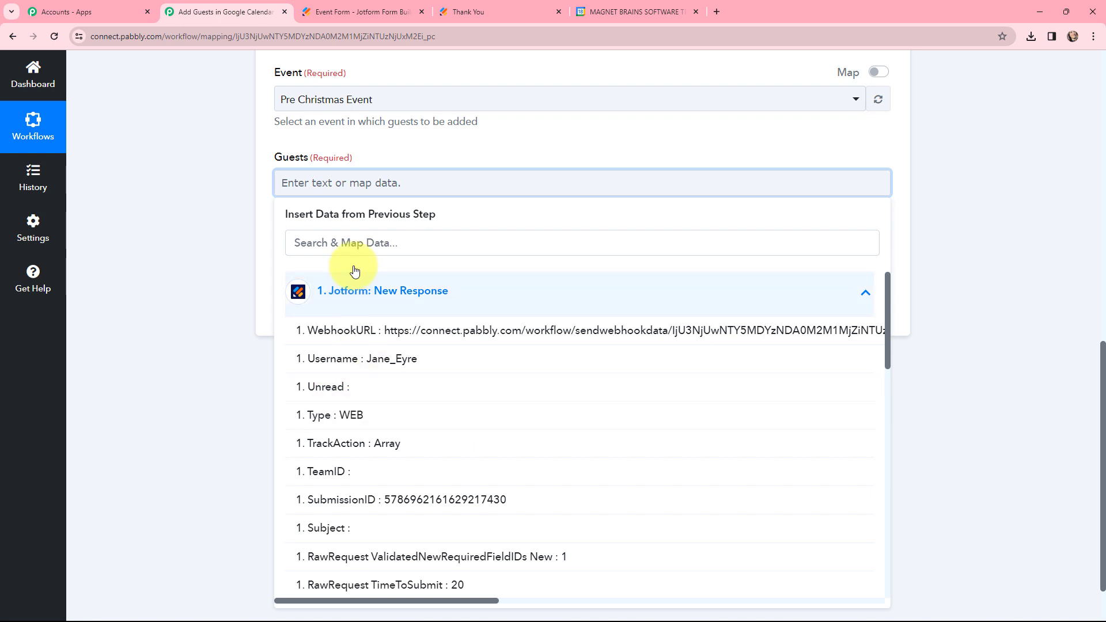
left_click(366, 240)
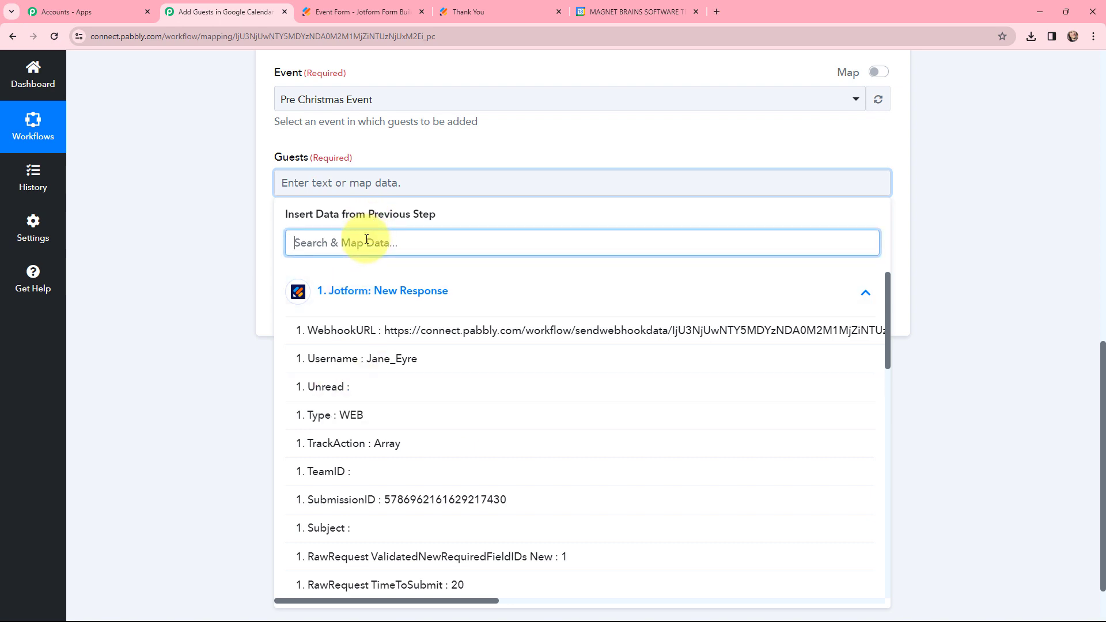
type("mai")
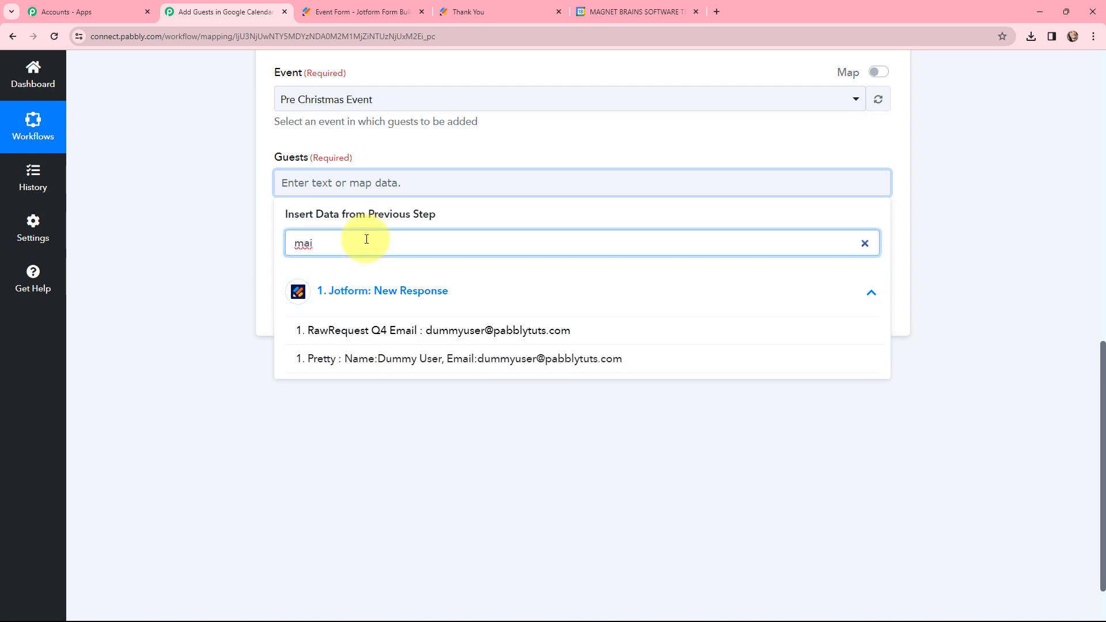
left_click(468, 330)
left_click(237, 227)
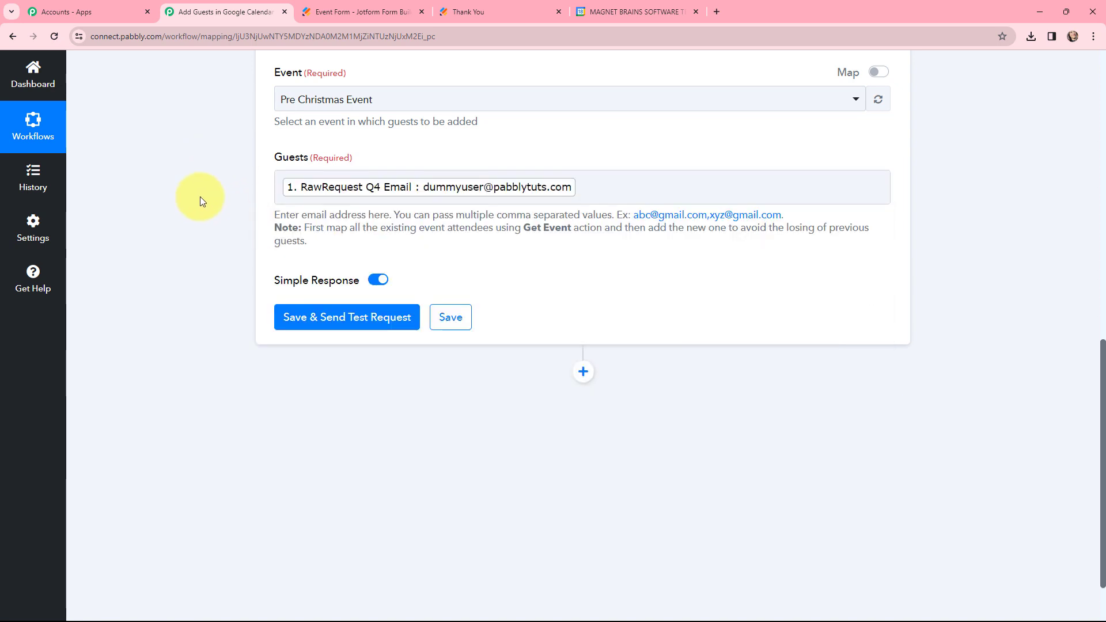
Save the Add Guests to an Event action, send a test request, and review the response received.
scroll(199, 198, "up", 1)
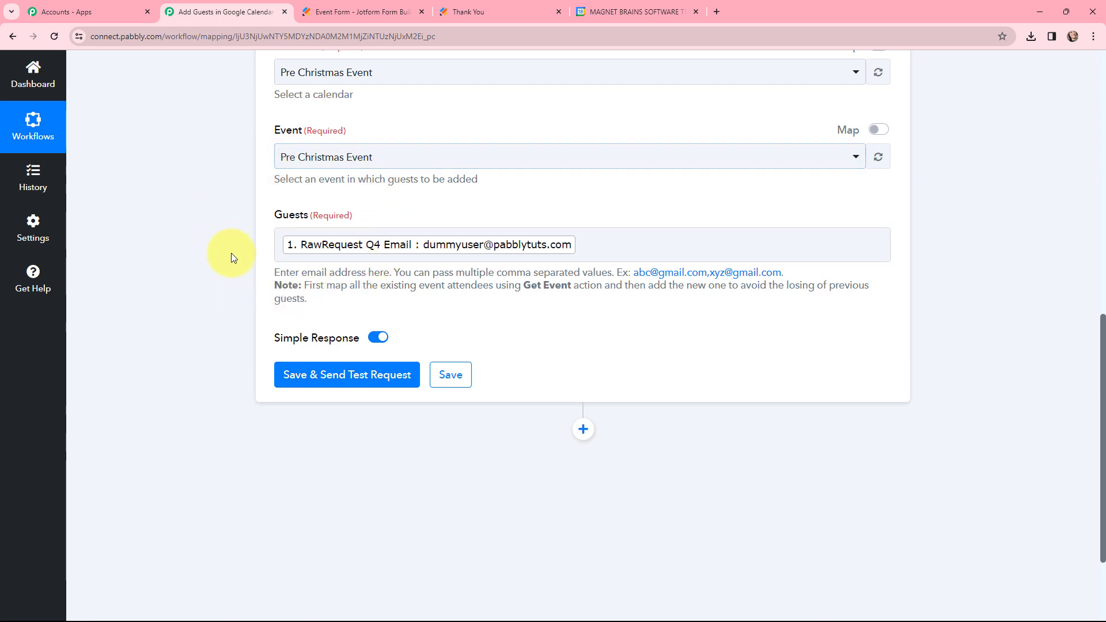
left_click(340, 380)
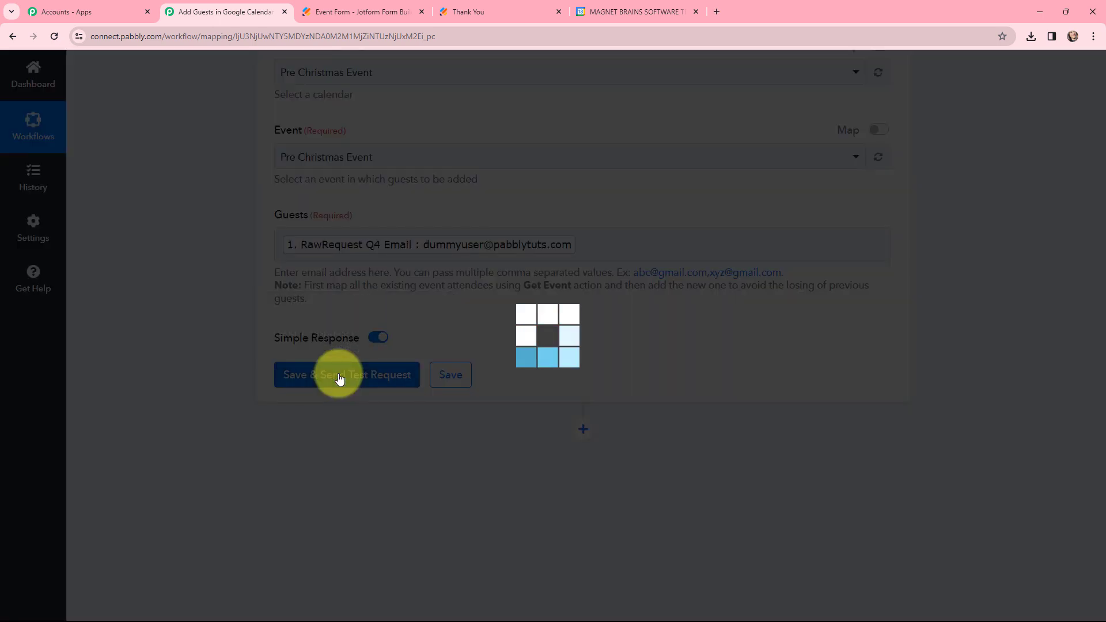
scroll(632, 290, "down", 2)
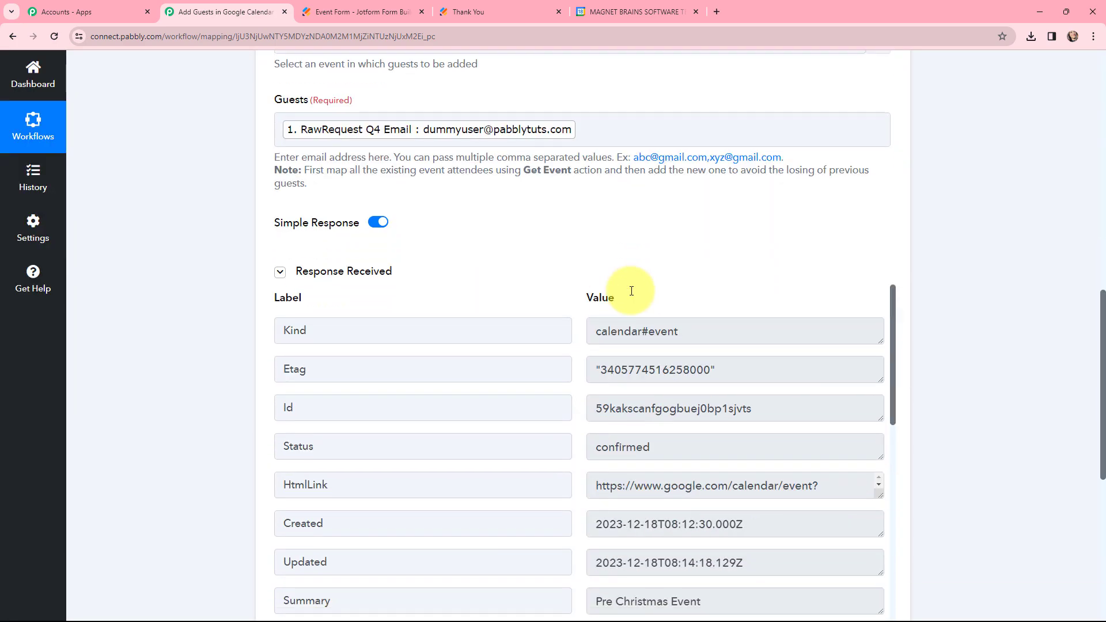
scroll(640, 297, "down", 2)
left_click_drag(661, 332, 582, 335)
left_click(583, 335)
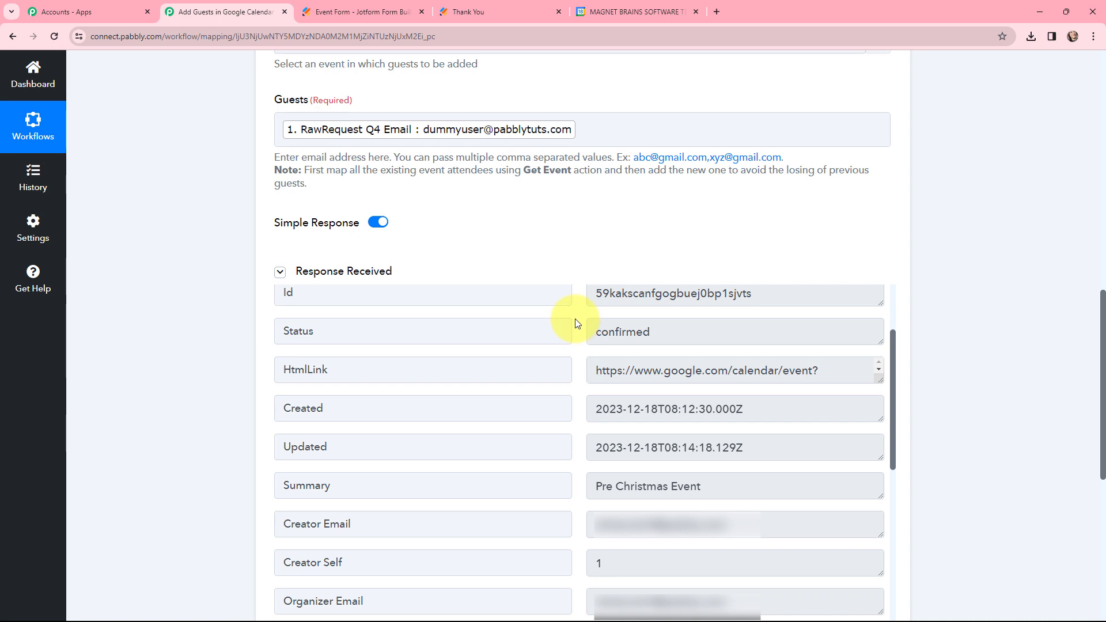
scroll(575, 320, "up", 2)
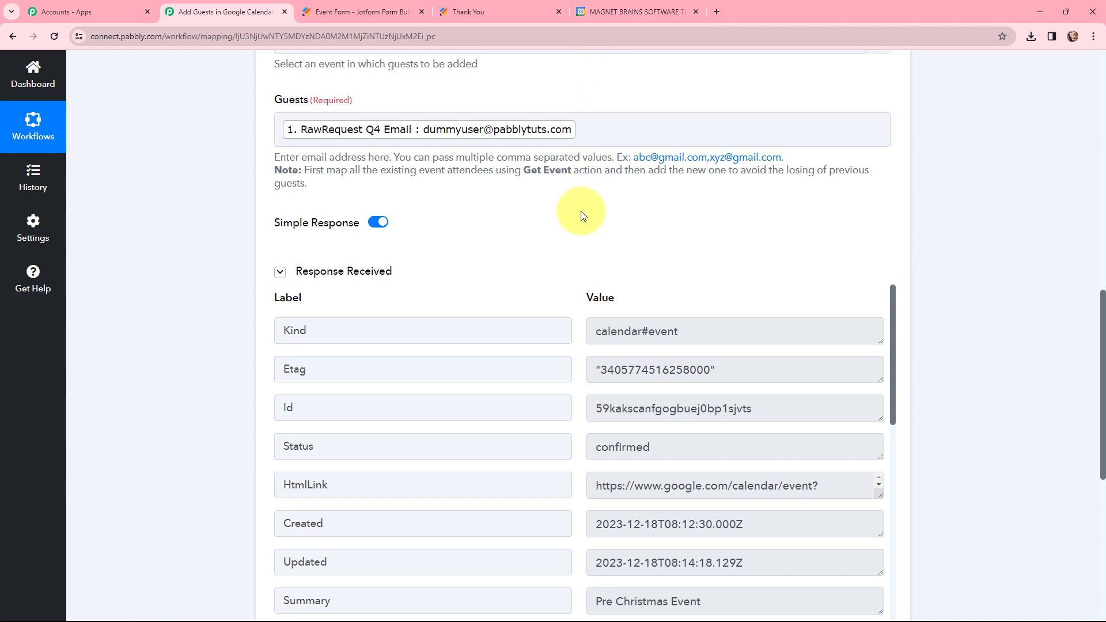
Reload Google Calendar, check the guest list of the Pre Christmas Event on December 23, and return to the Pabbly Connect workflow.
left_click(648, 8)
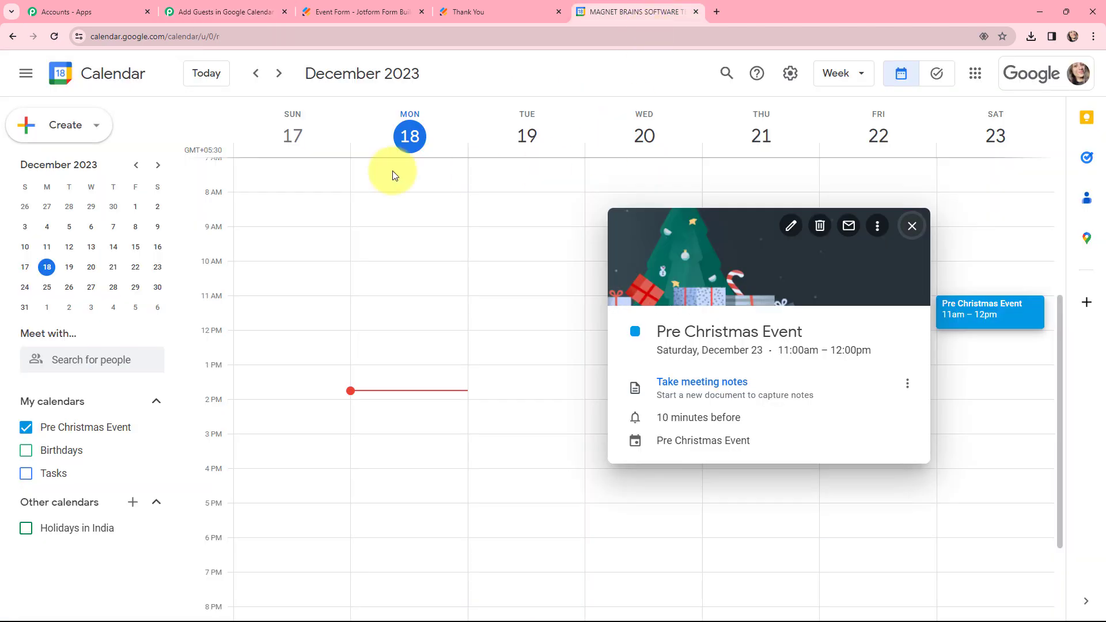
left_click(53, 36)
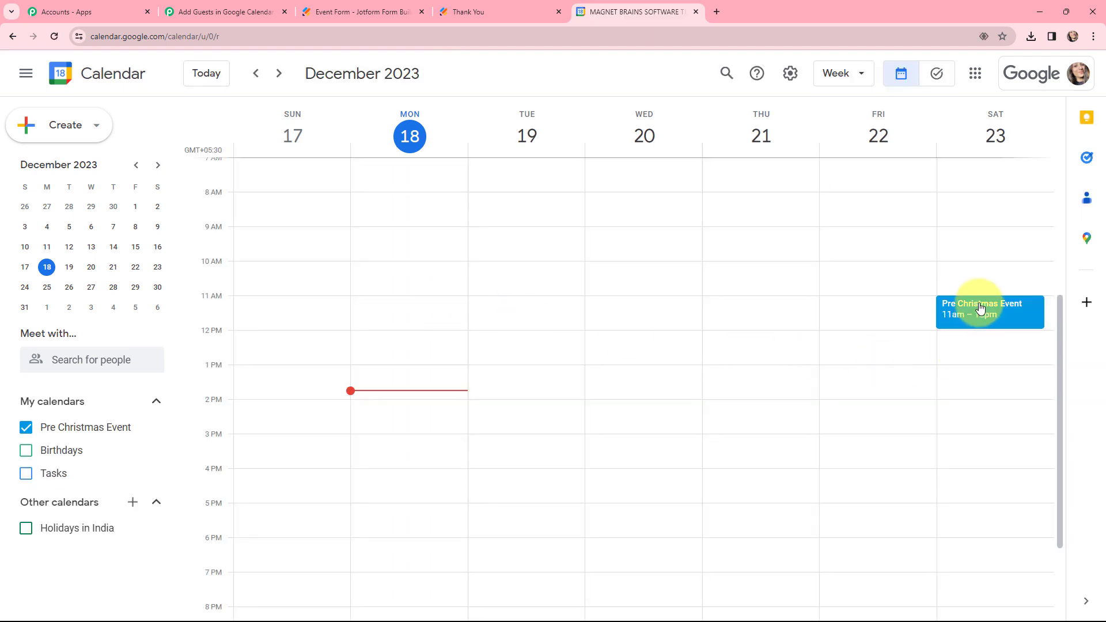
left_click(980, 308)
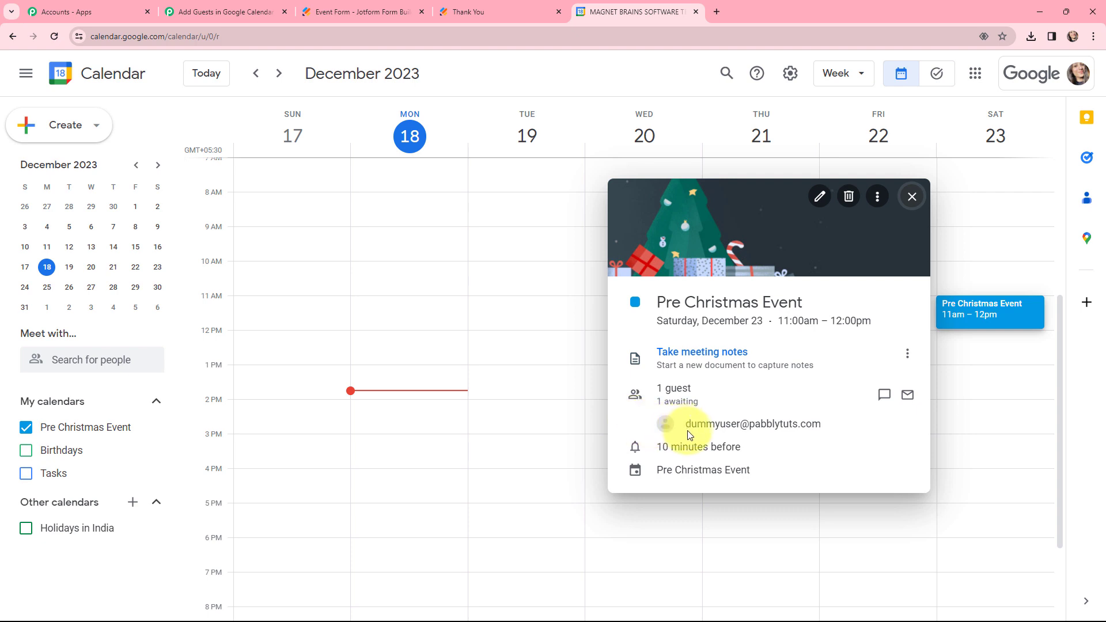
mouse_move(832, 436)
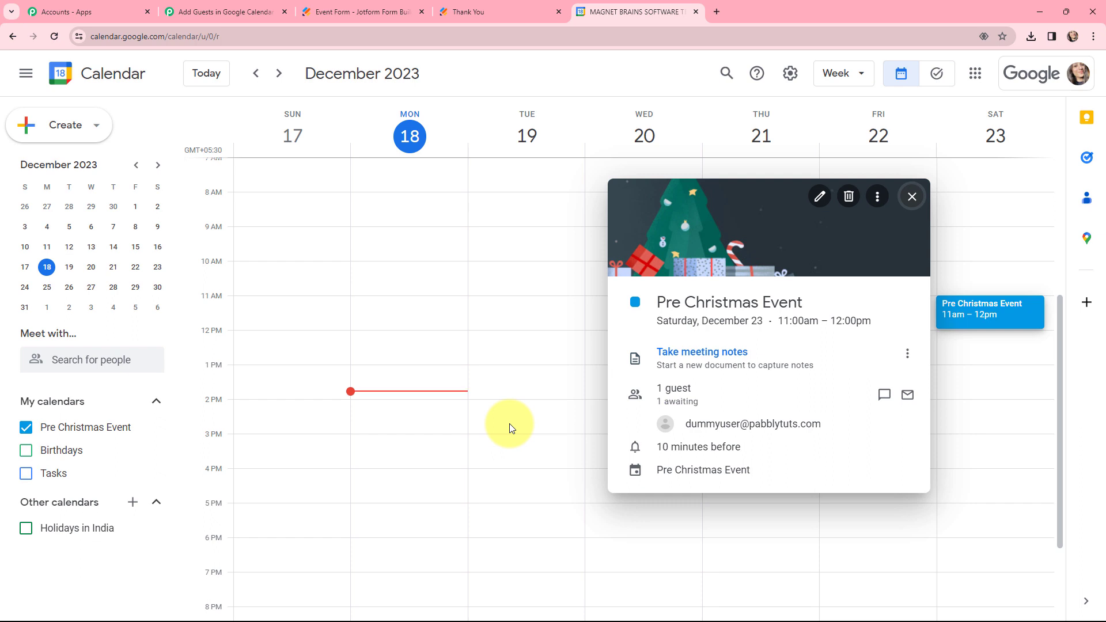
left_click(222, 11)
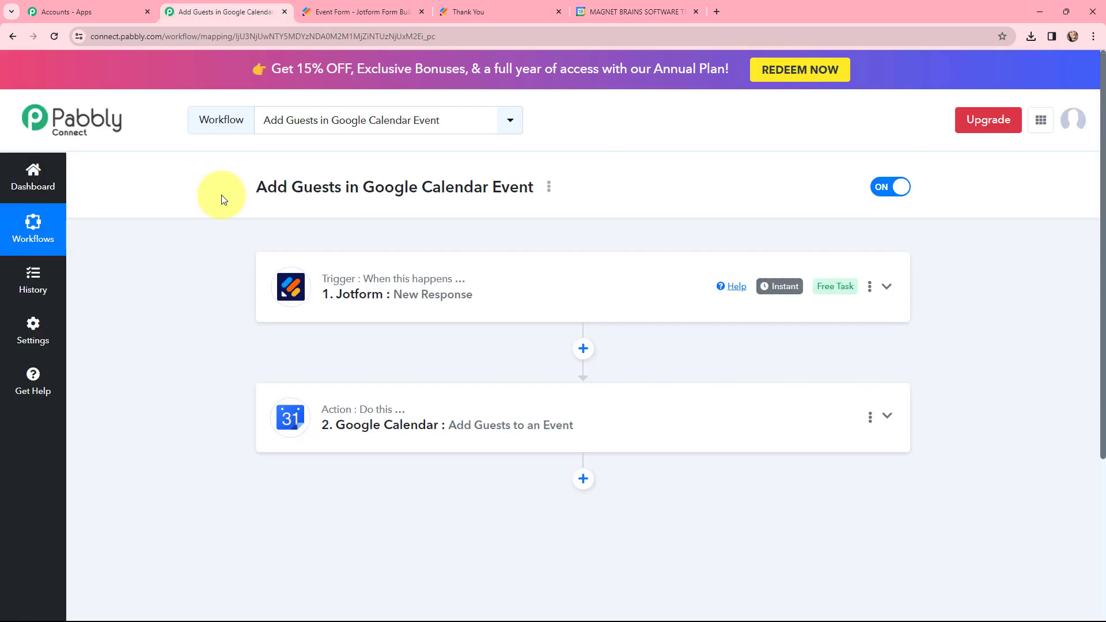